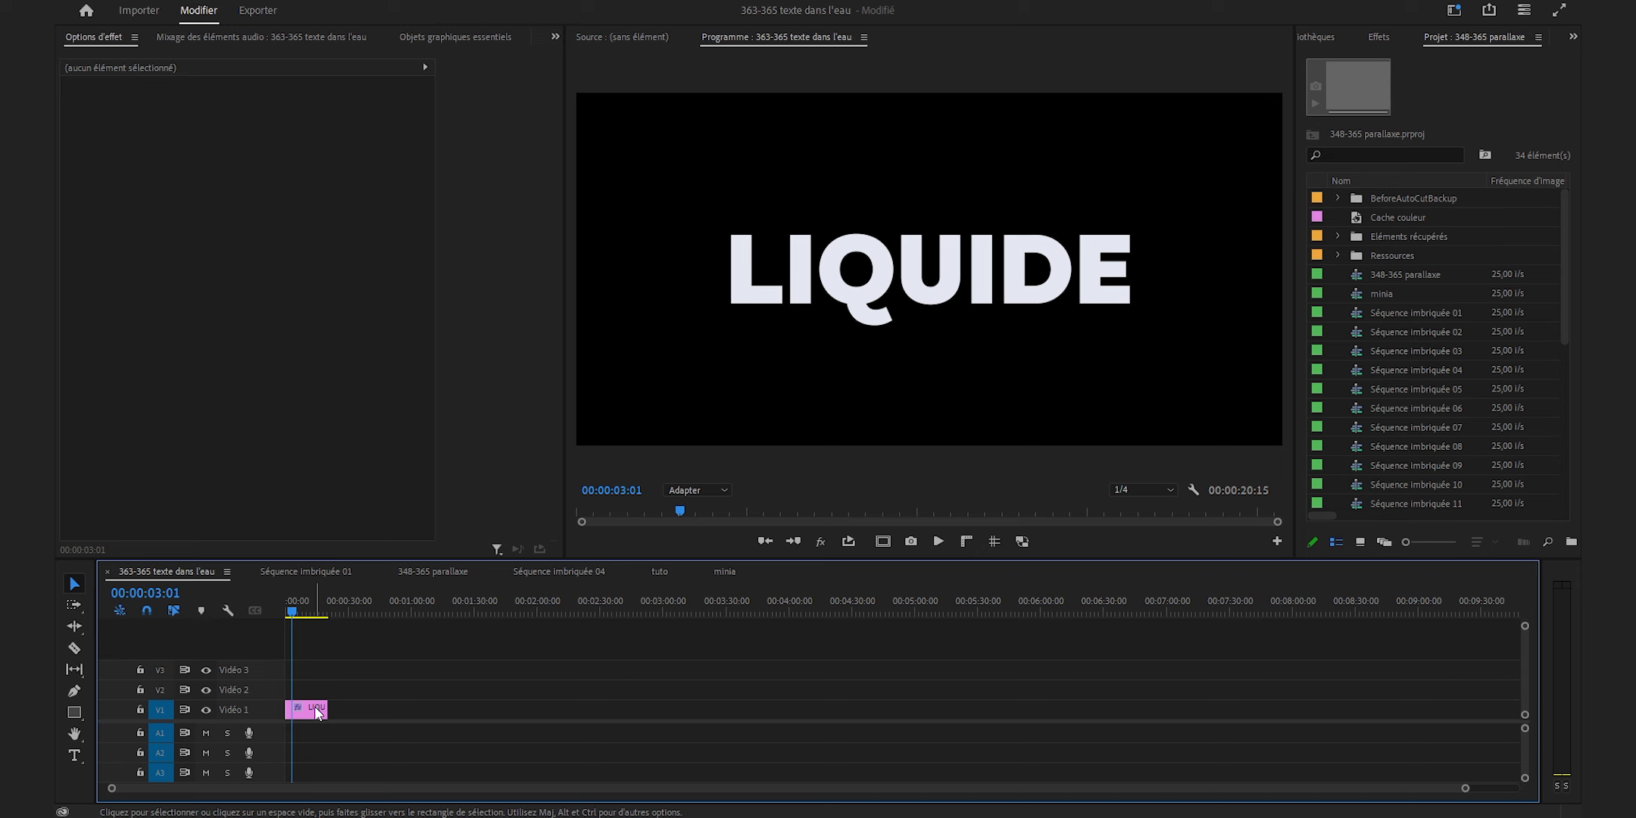
Duplicate the LIQUIDE title onto Vidéo 3 and crop the copy's bottom with Recadrage, keeping only the upper part of the letters.
left_click(325, 645)
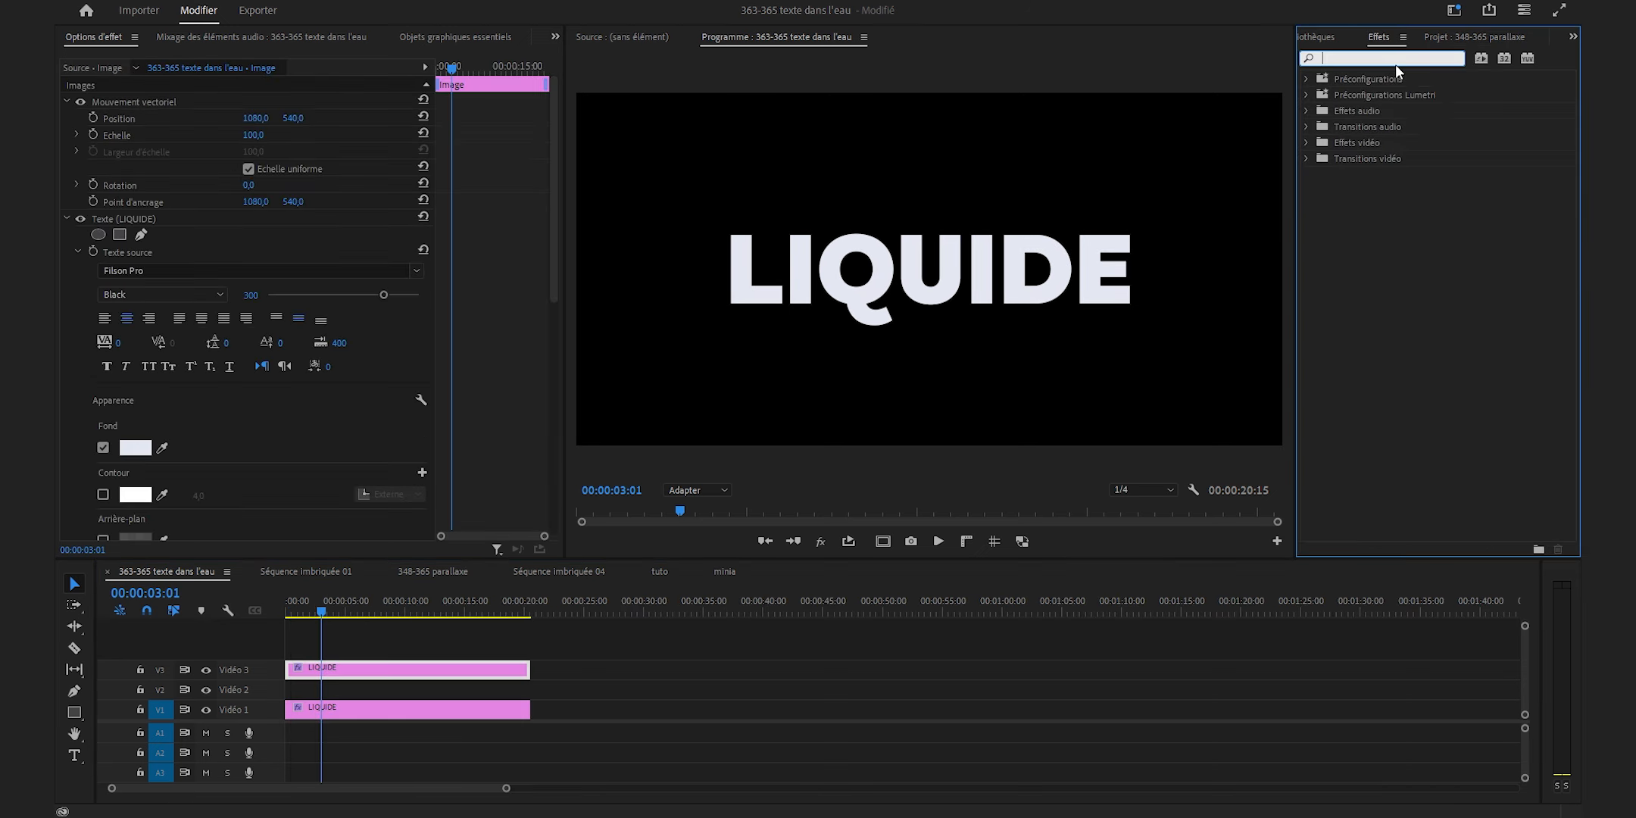
type("reca")
left_click_drag(1386, 173, 933, 386)
left_click_drag(931, 446, 960, 284)
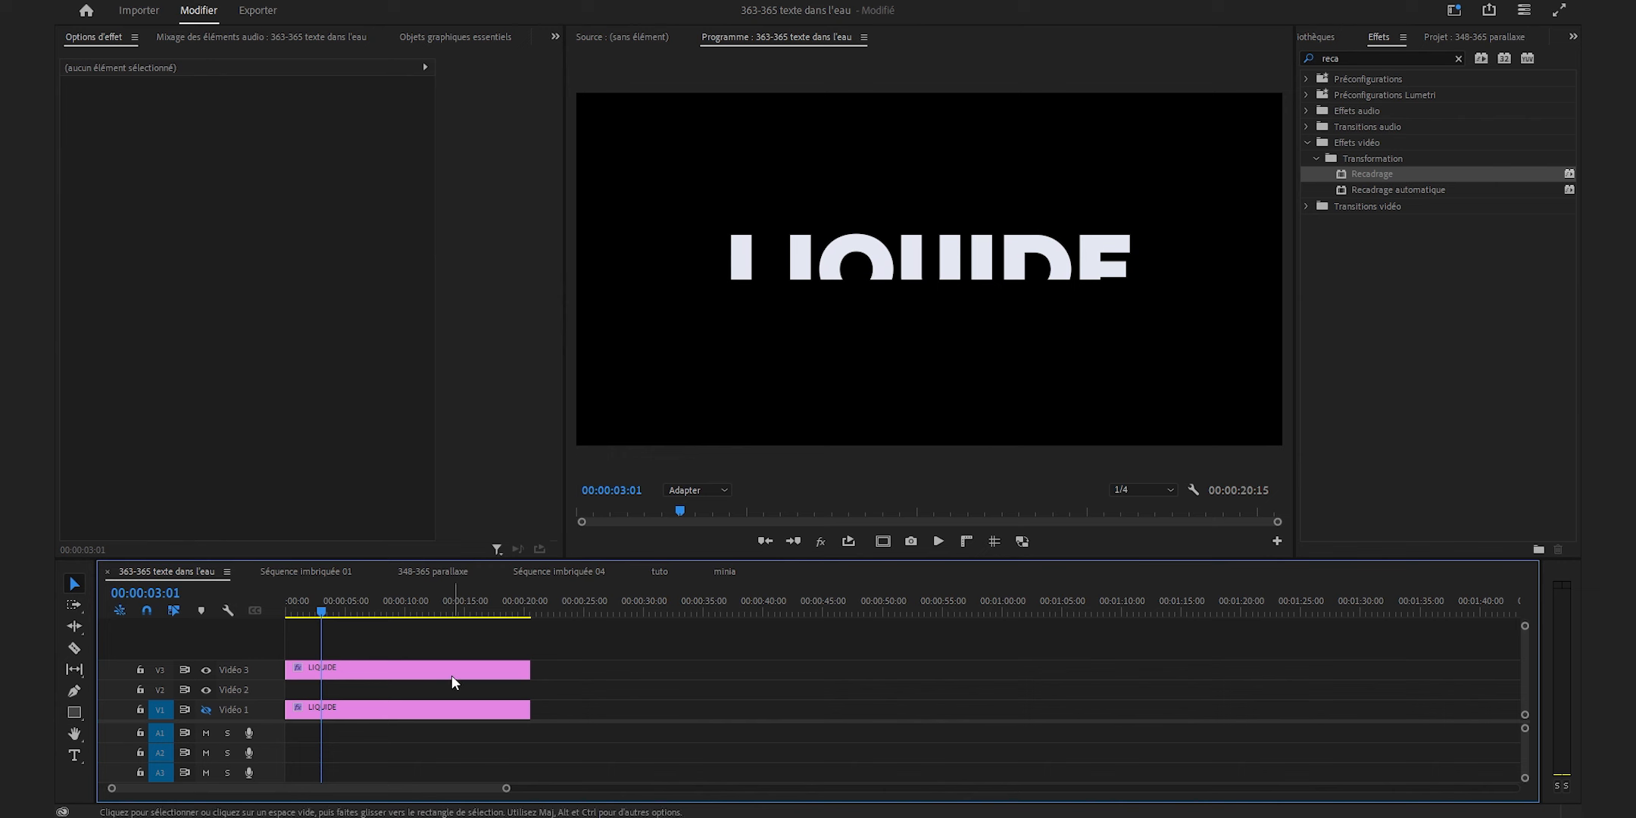
Apply Recadrage to the LIQUIDE title on Vidéo 1 and crop its top by about 53 %, keeping only the lower part of the letters.
left_click(206, 710)
left_click_drag(1372, 174, 457, 713)
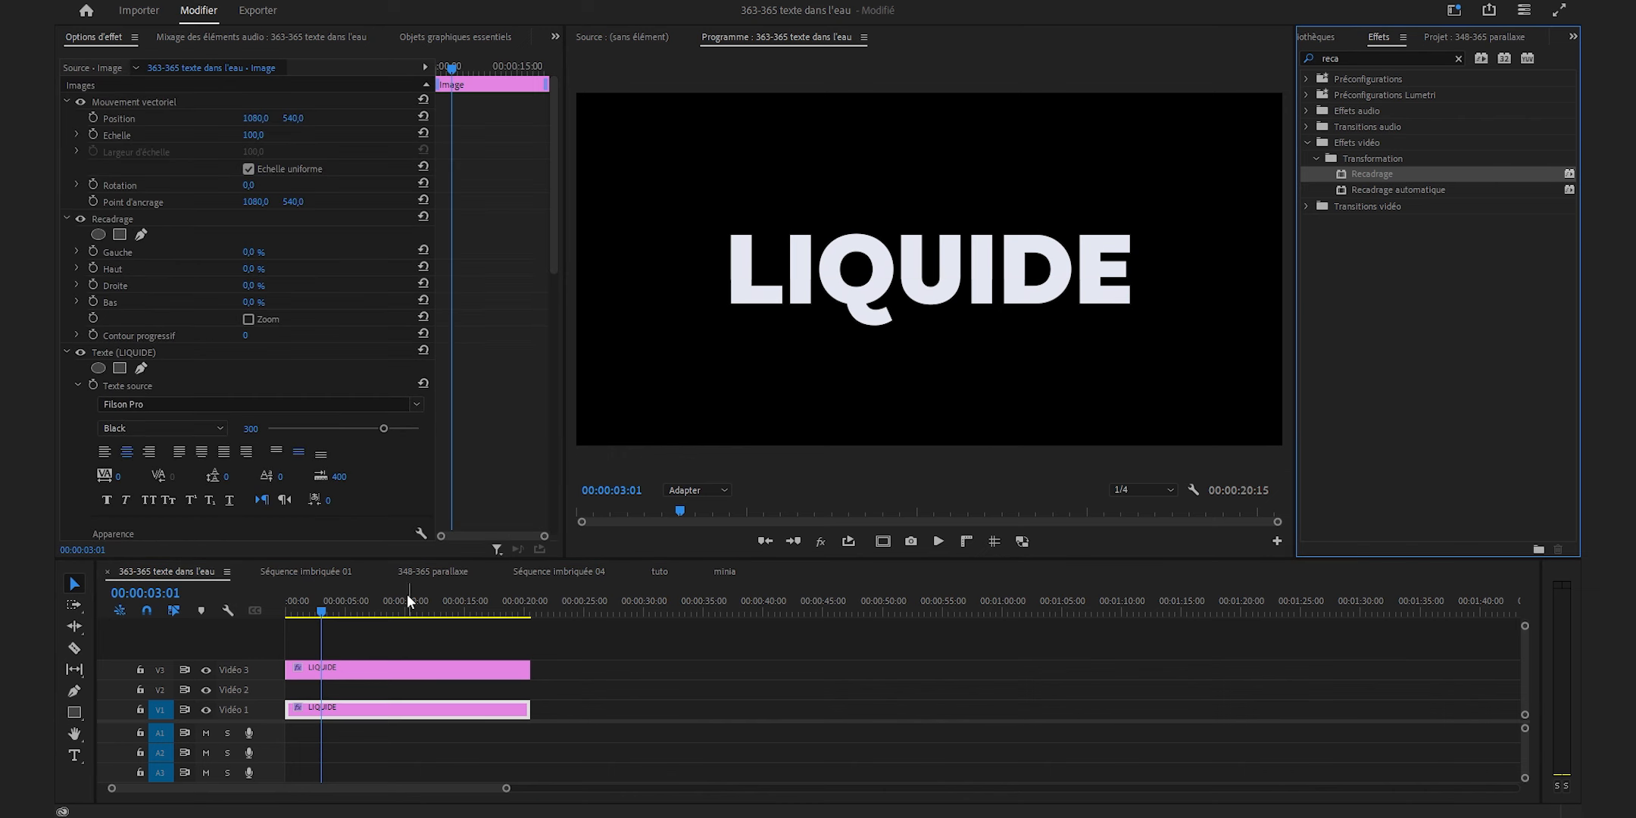
left_click(121, 219)
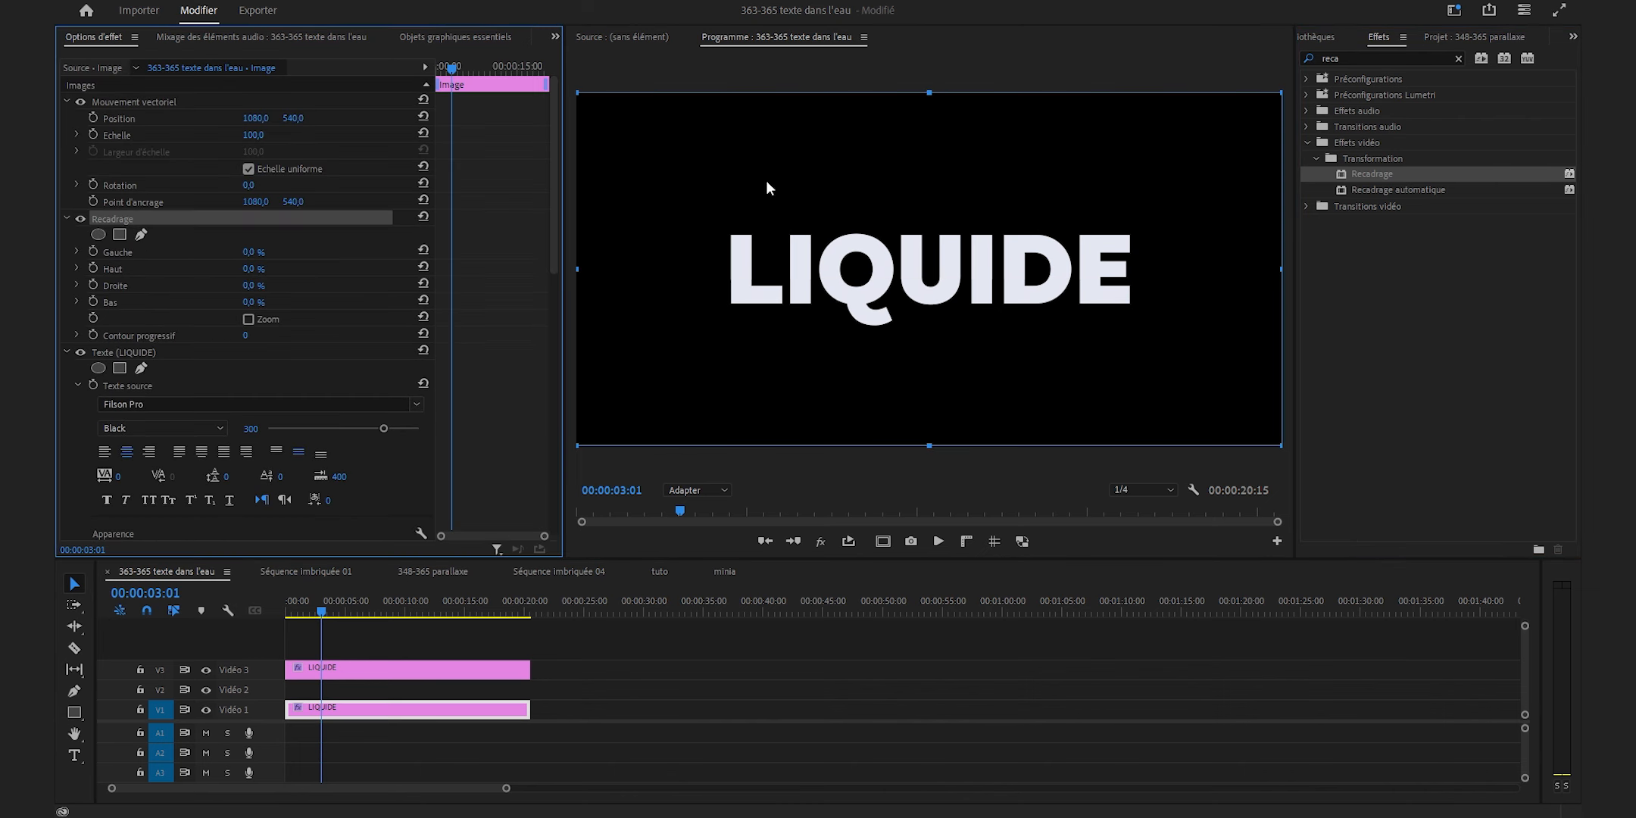
left_click_drag(929, 93, 930, 279)
left_click(204, 670)
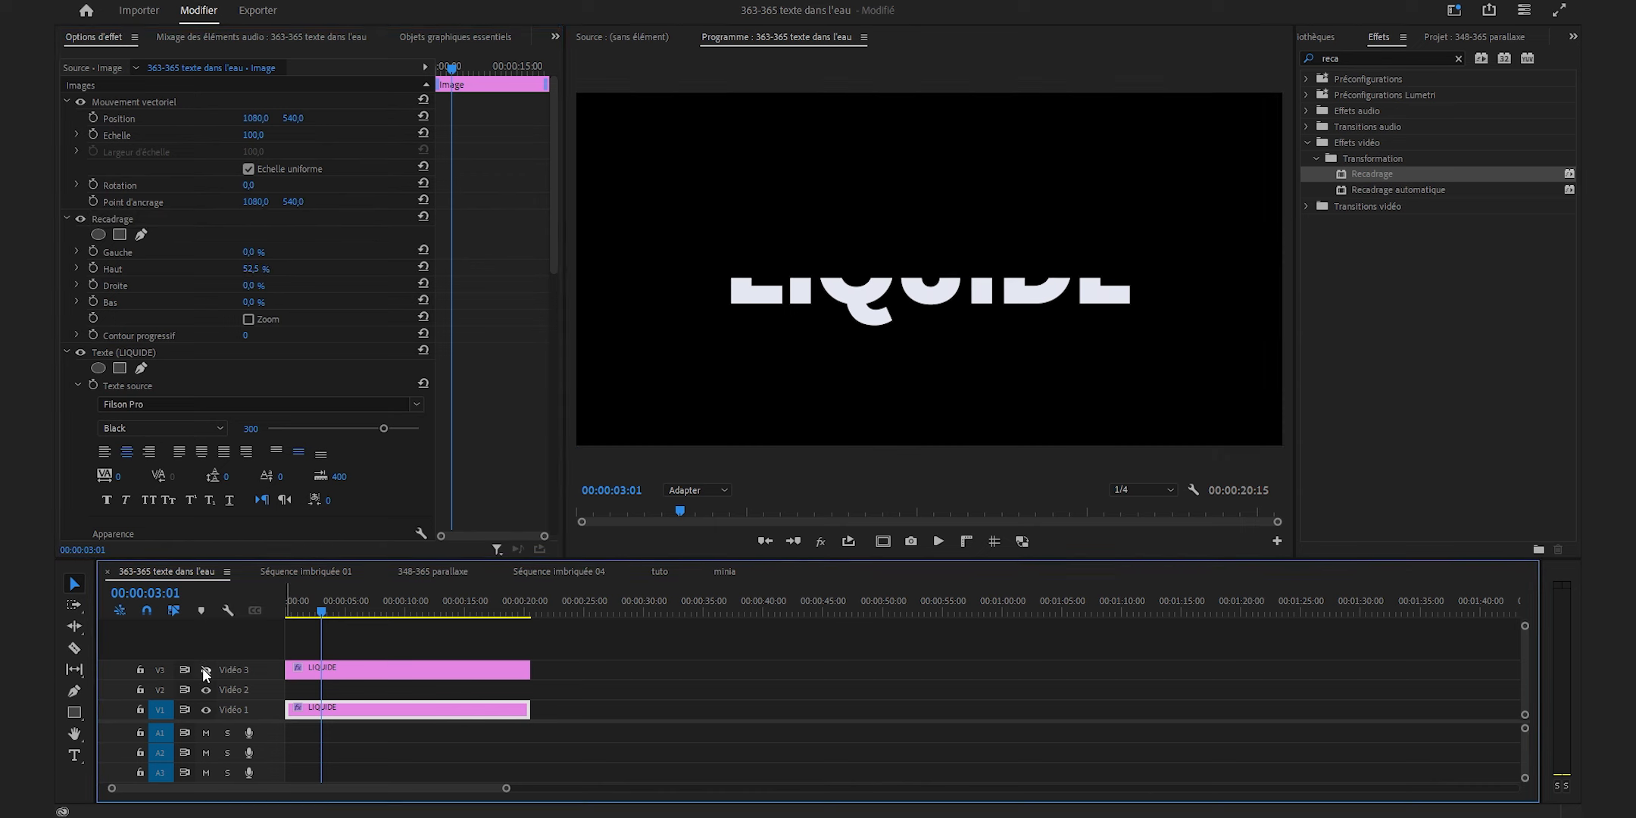
left_click(204, 670)
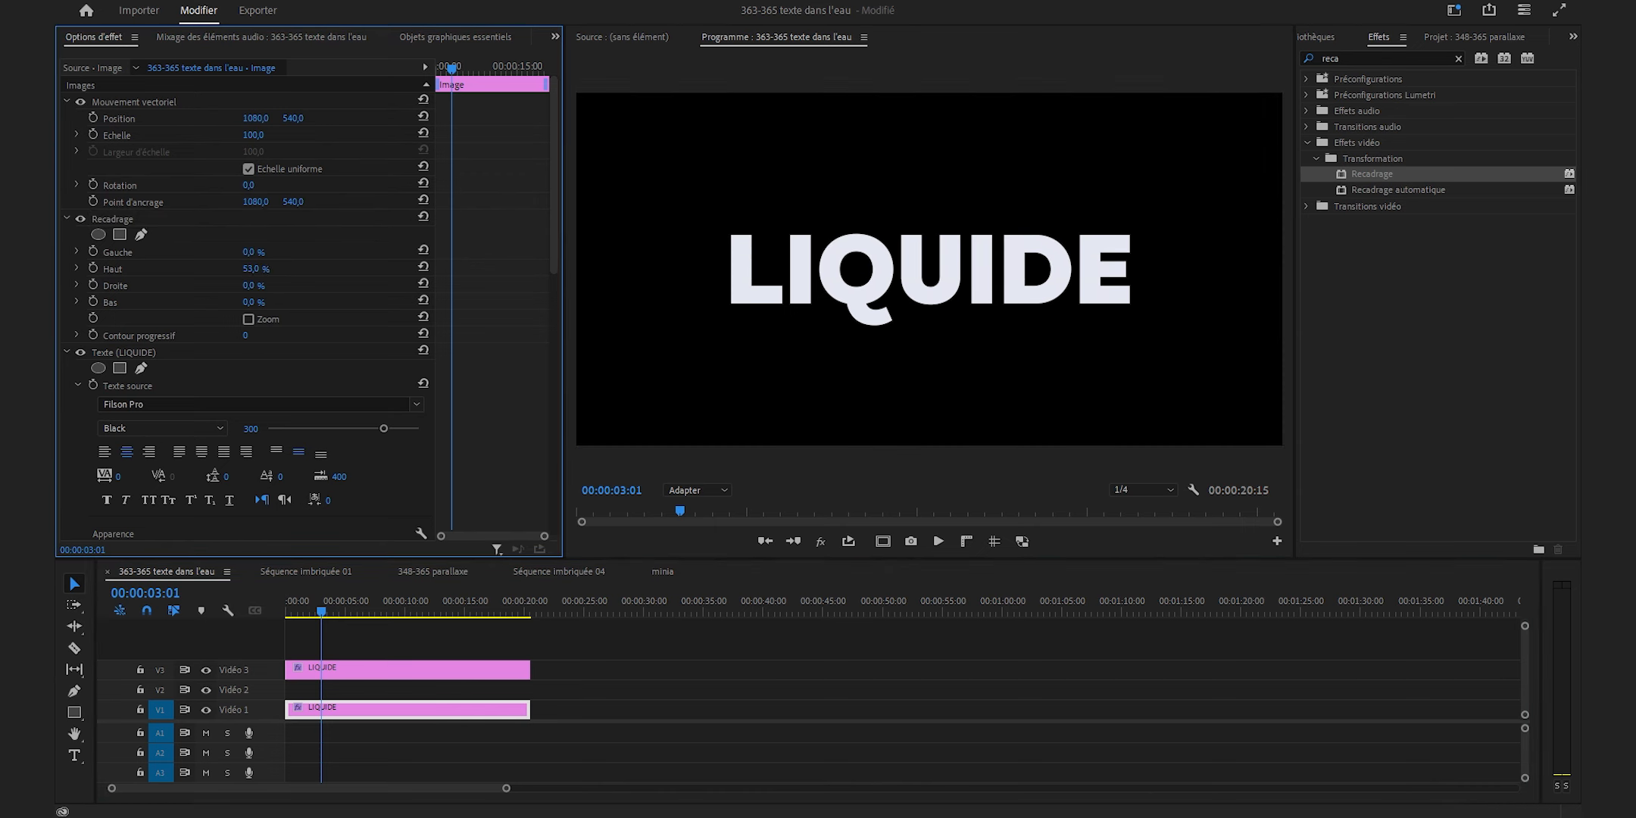
Set the Contour progressif of the Vidéo 1 title's Recadrage effect to 5.
left_click(246, 336)
type("5")
key("Return")
Apply the Onde progressive effect to the LIQUIDE title on Vidéo 1.
left_click(1458, 58)
type("onde")
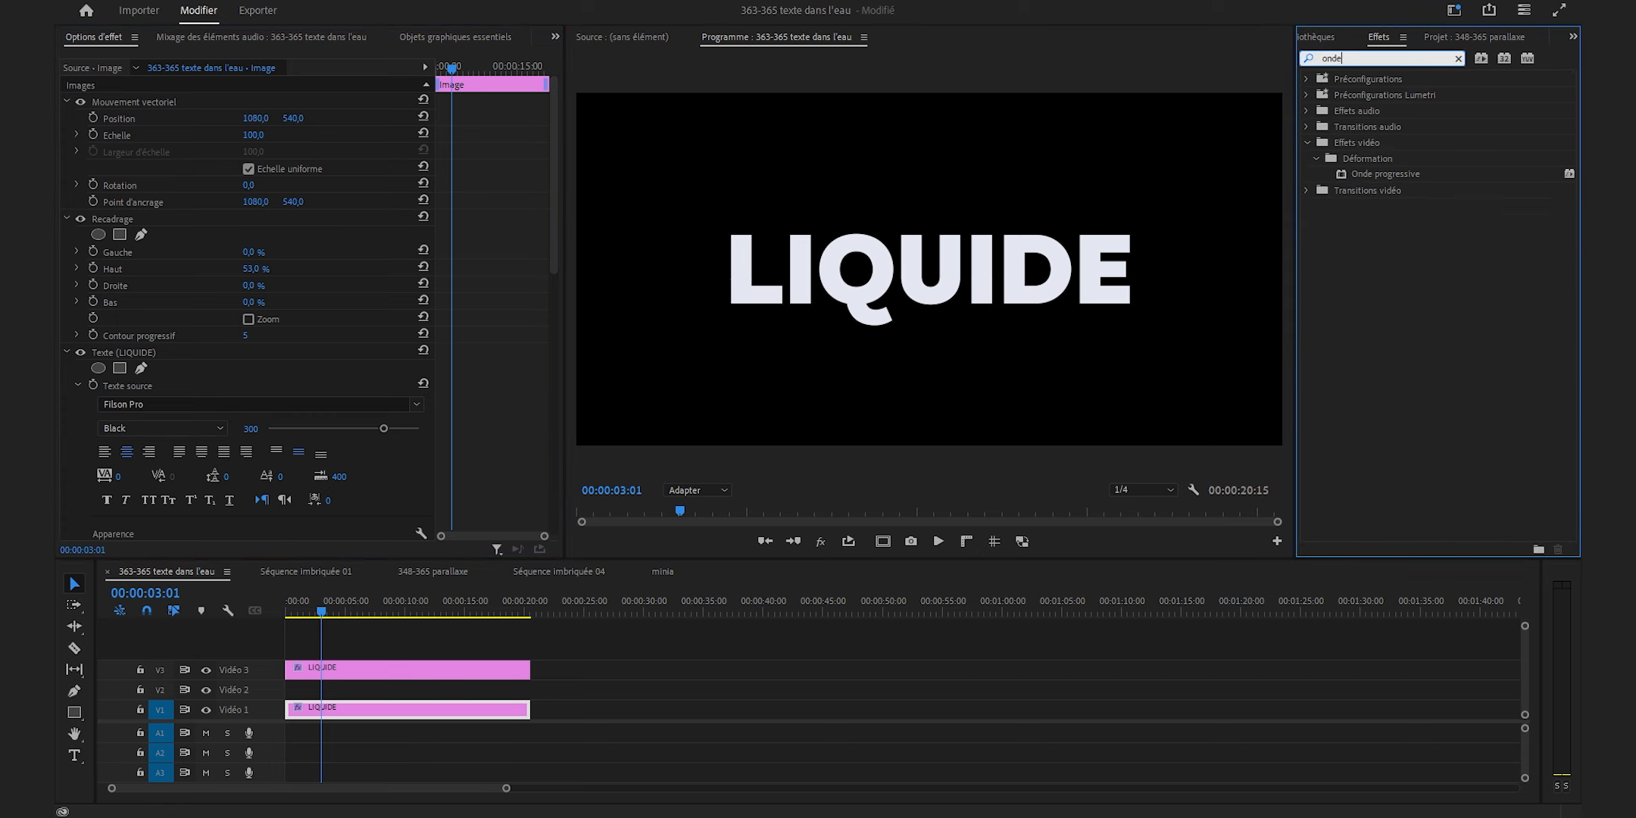
mouse_move(1385, 173)
left_mouse_down()
mouse_move(454, 671)
mouse_move(455, 708)
left_mouse_up()
scroll(355, 402, "up", 2)
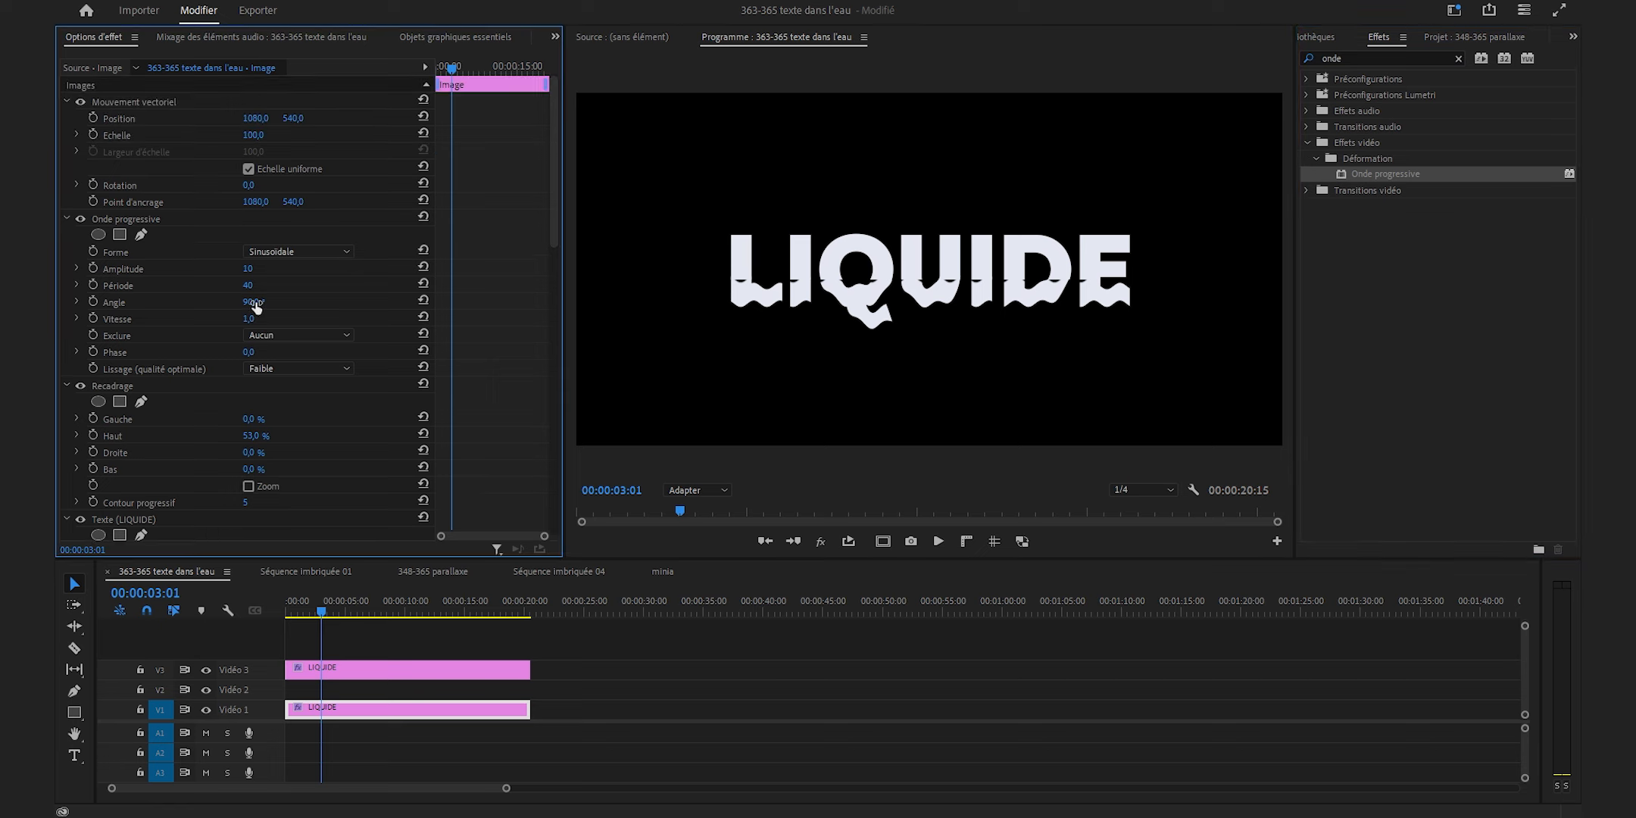
Set the Onde progressive effect's Période to 30, Angle to 0 and Vitesse to -0,6, and preview the animation from the start.
left_click(252, 285)
type("30")
key("Tab")
type("0")
key("Return")
key("Tab")
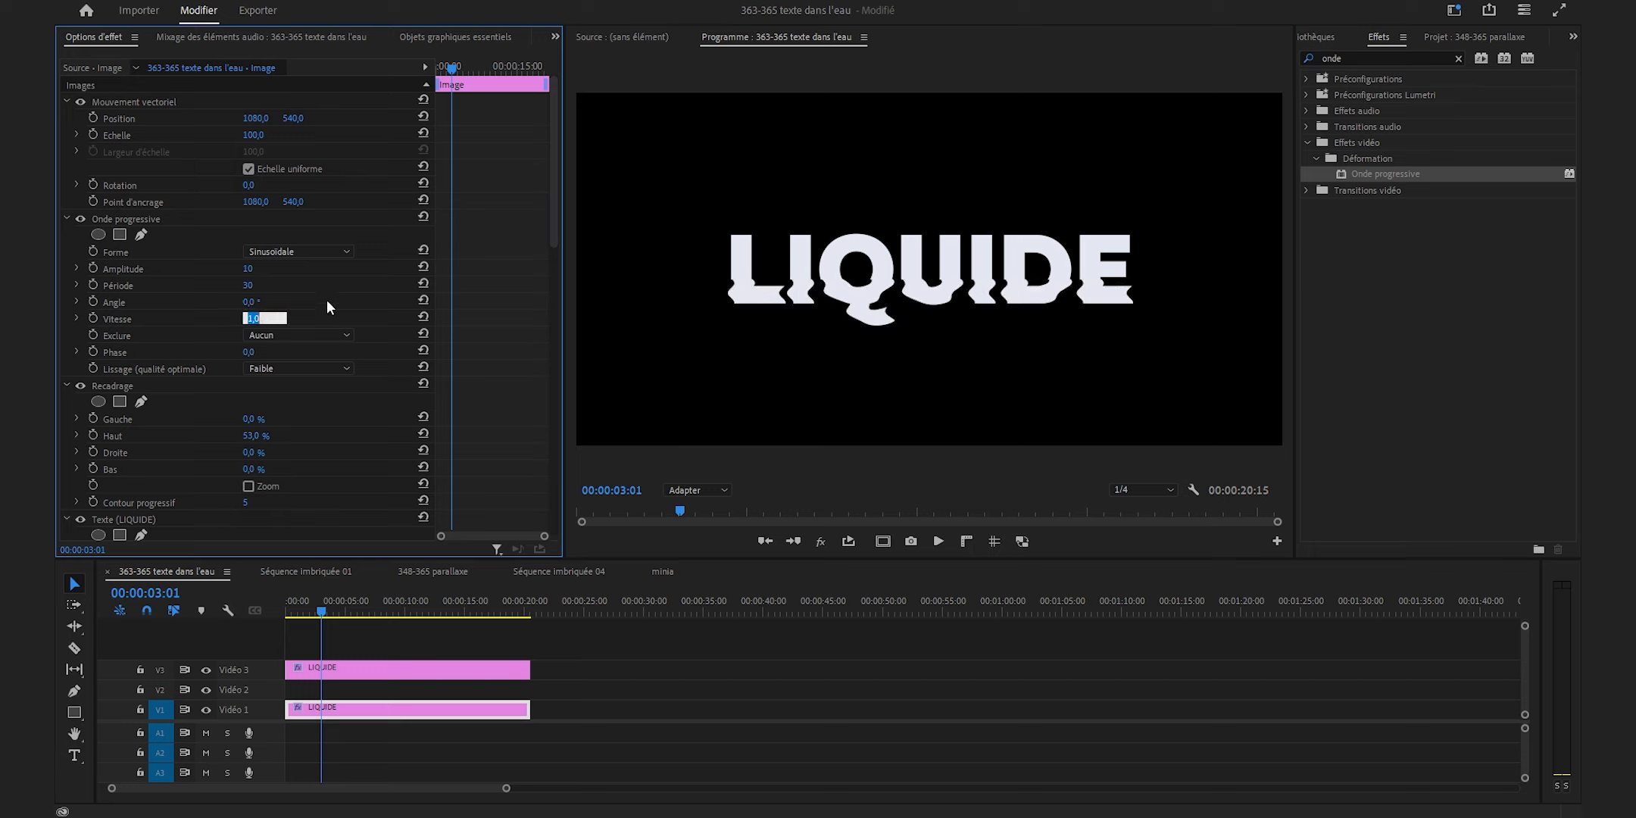
type("-0,6")
key("Return")
key("Home")
key("space")
key("space")
Turn off uniform scaling in the Vidéo 1 title's Mouvement vectoriel and set its Hauteur d'échelle to 240.
left_click(249, 168)
left_click(257, 136)
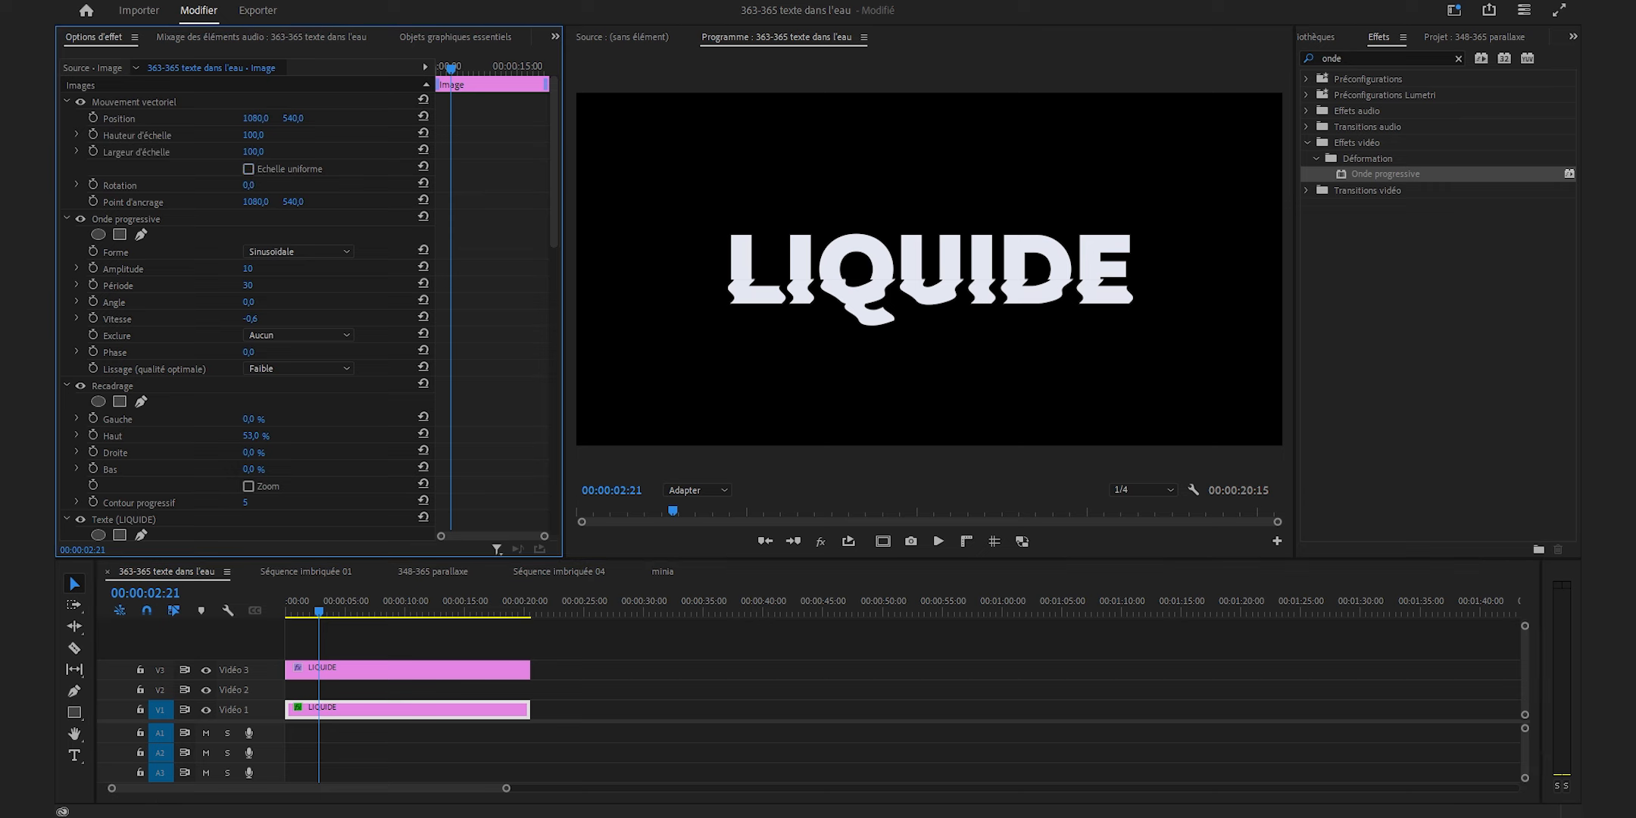
type("240")
key("Return")
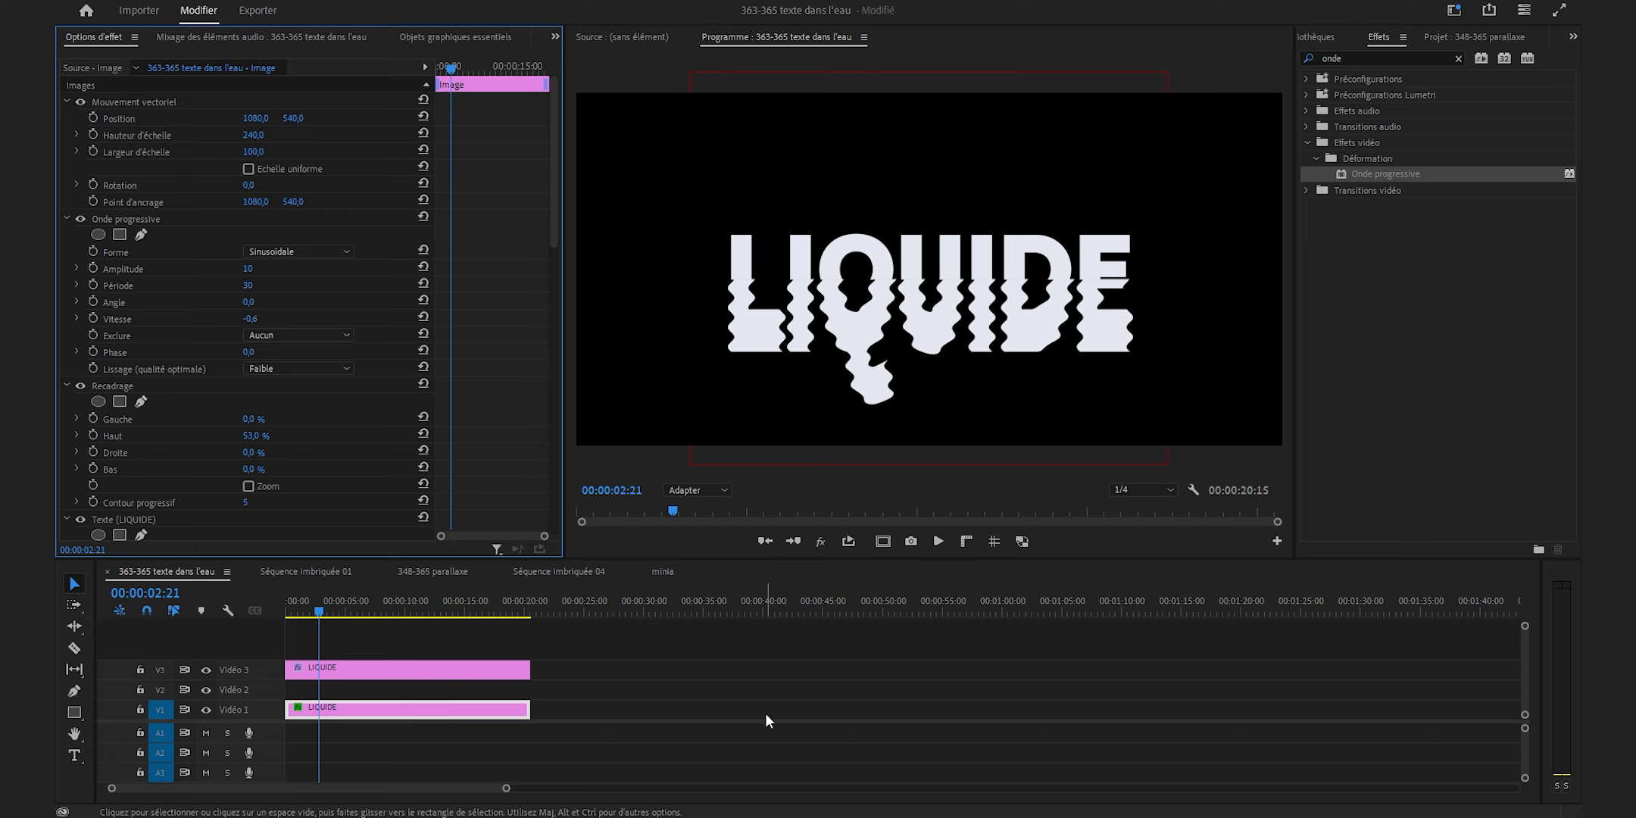
Apply the Turbulences effect to the LIQUIDE title on Vidéo 1.
key("shift+f")
type("tub")
key("BackSpace")
type("rbu")
left_click_drag(1375, 174, 407, 701)
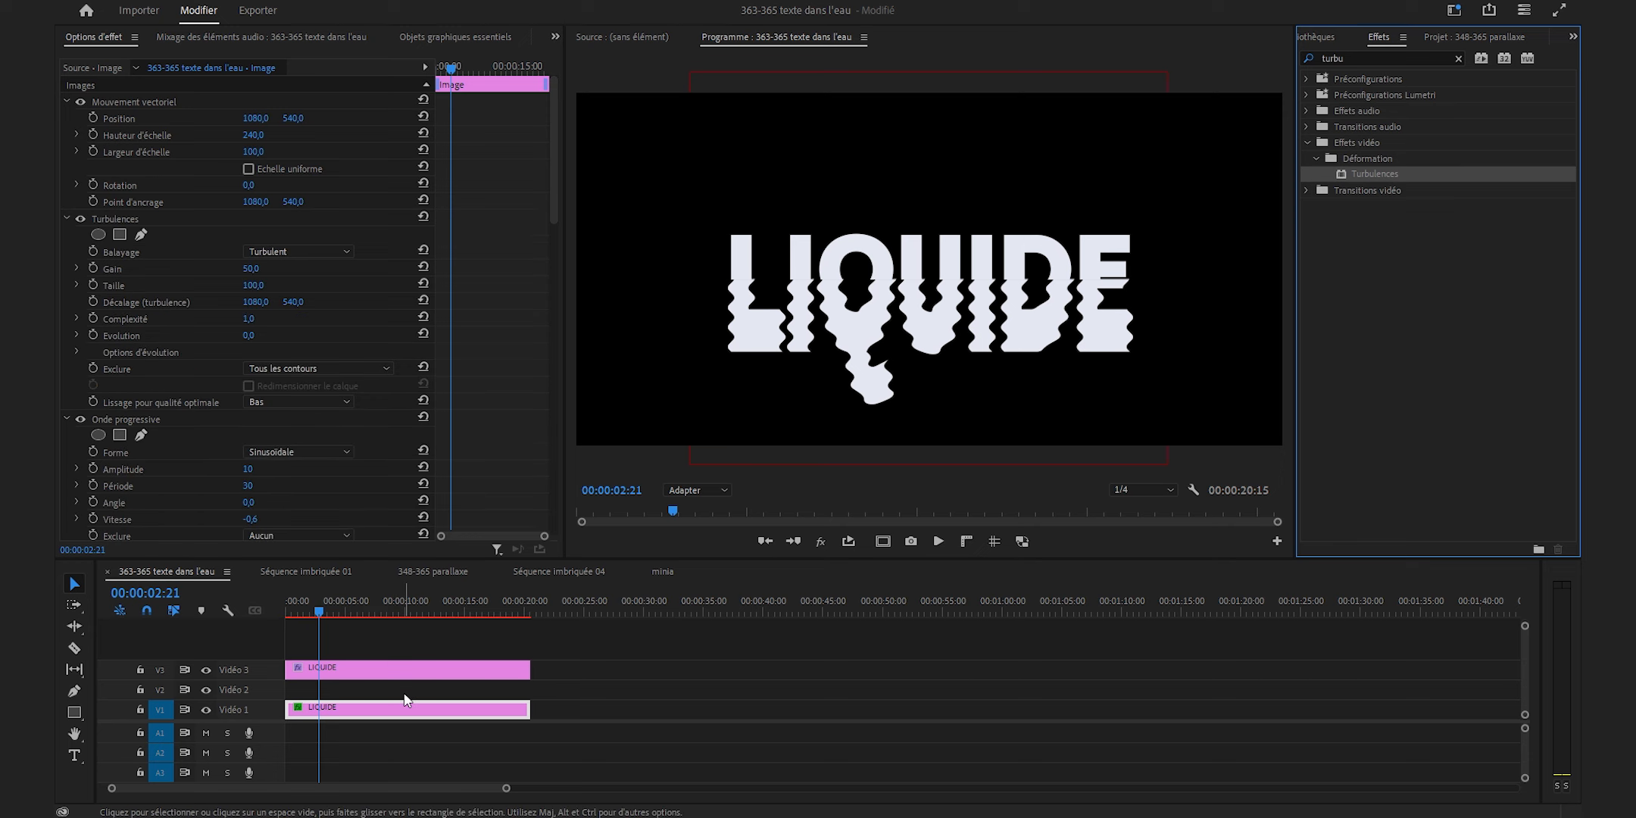
Configure Turbulences with Balayage set to Turbulent + lisse, Gain 30 and Taille 20.
left_click(292, 251)
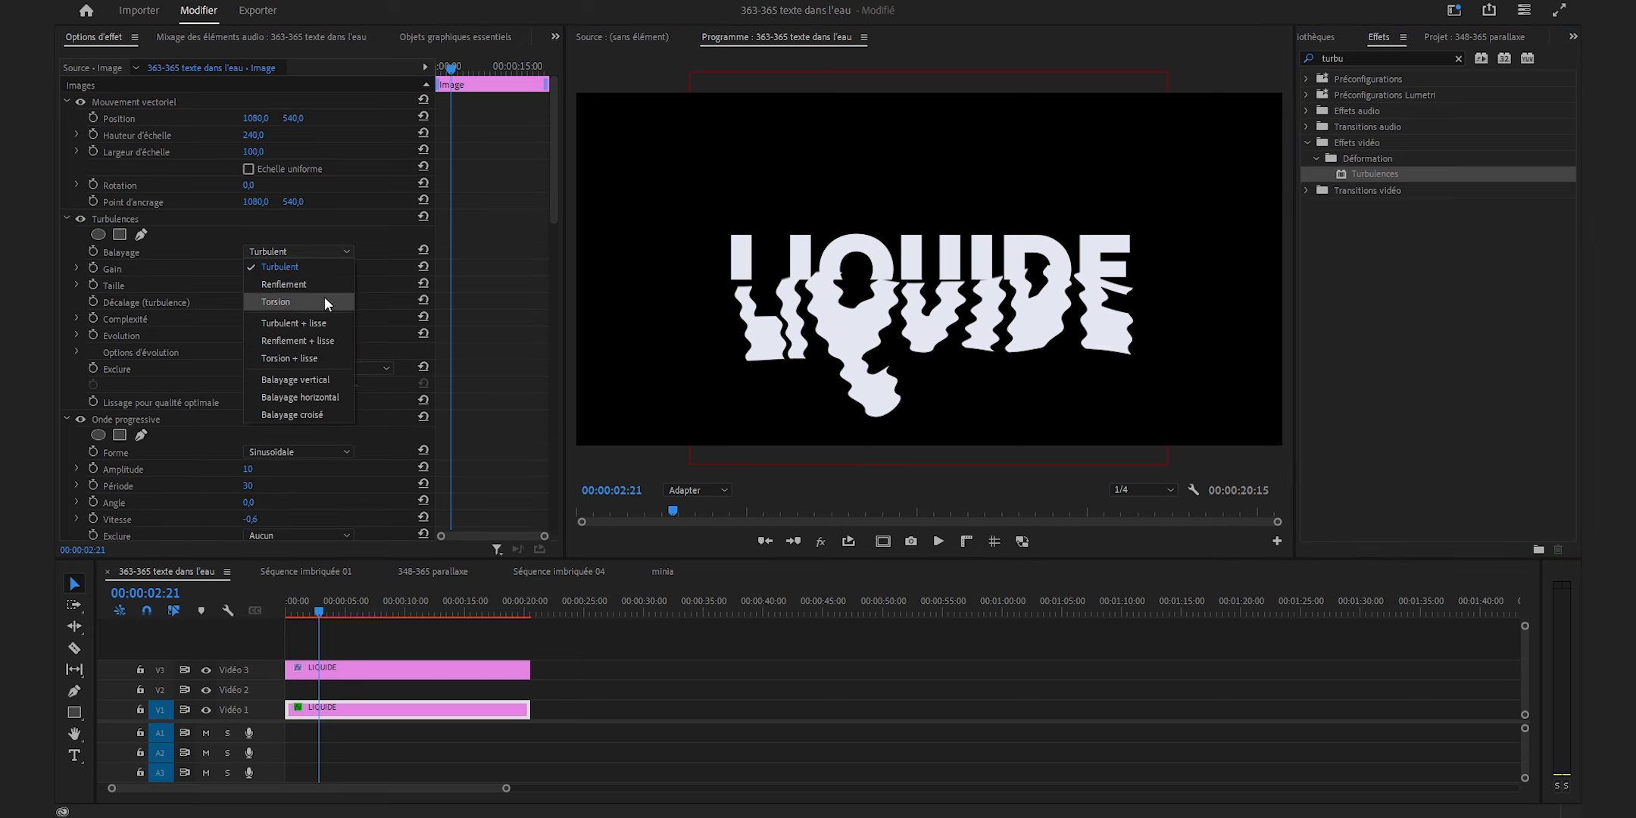
left_click(325, 330)
type("30")
key("Return")
key("Tab")
type("20")
key("Return")
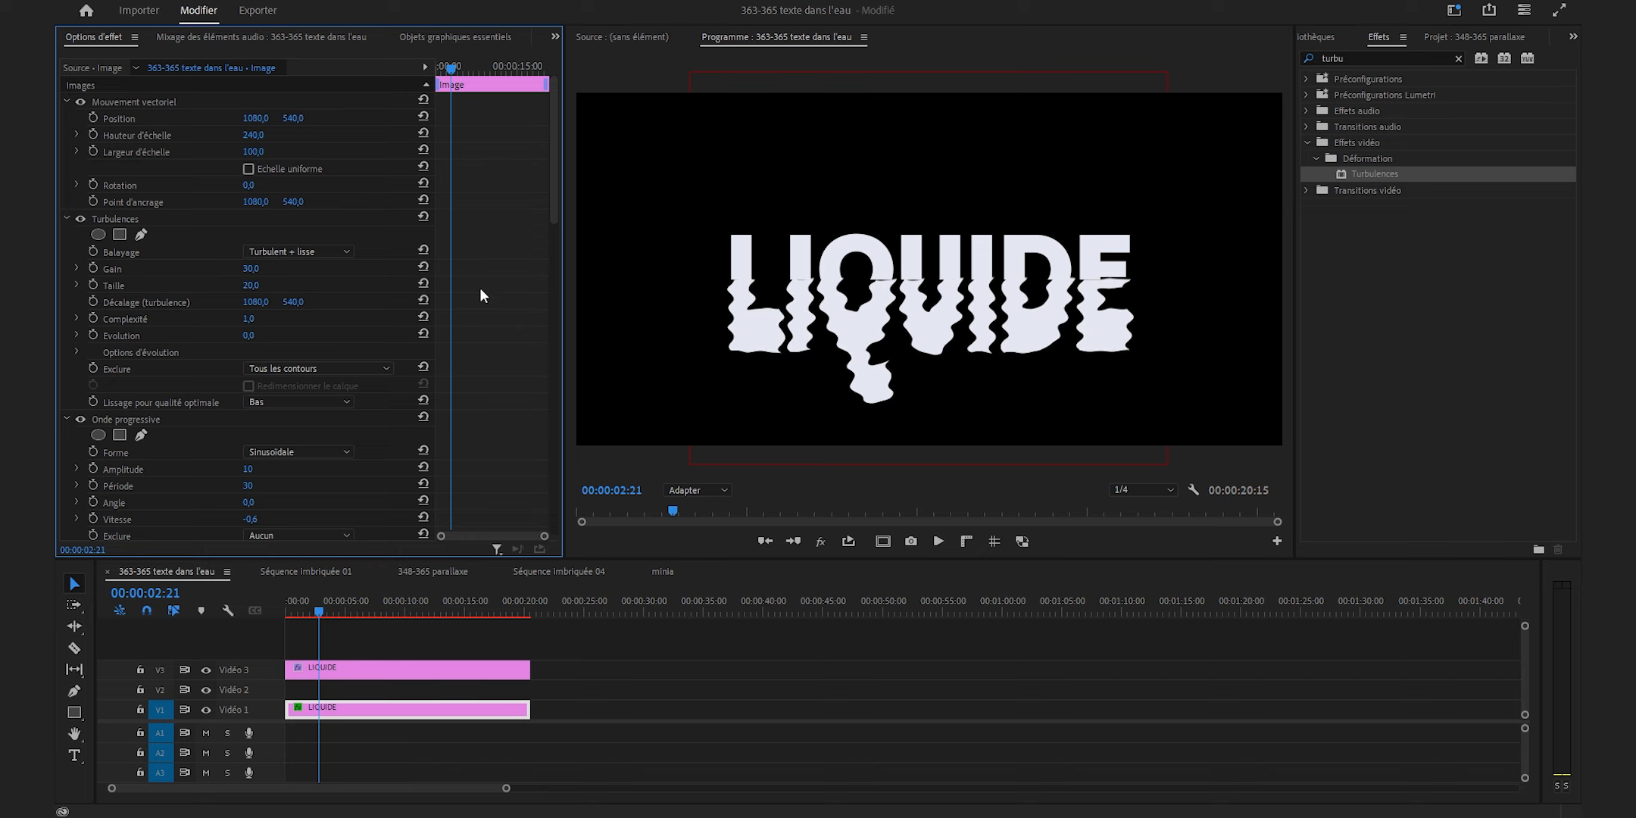
Add the Lueur VR effect to the Vidéo 1 title and set its Rayon to 50.
left_click_drag(1376, 172, 482, 711)
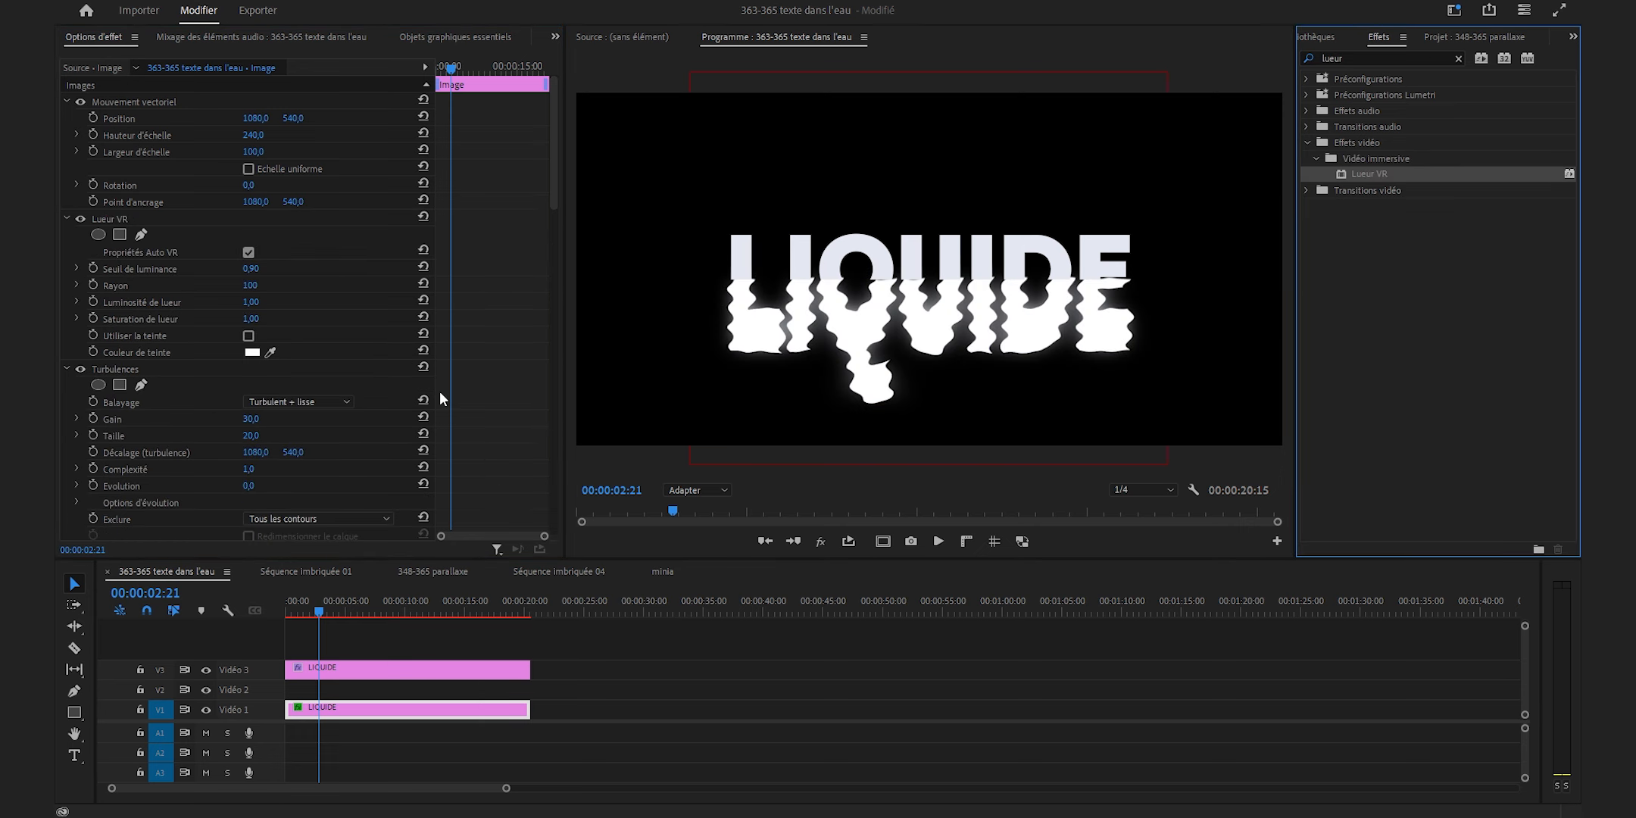
left_click(250, 284)
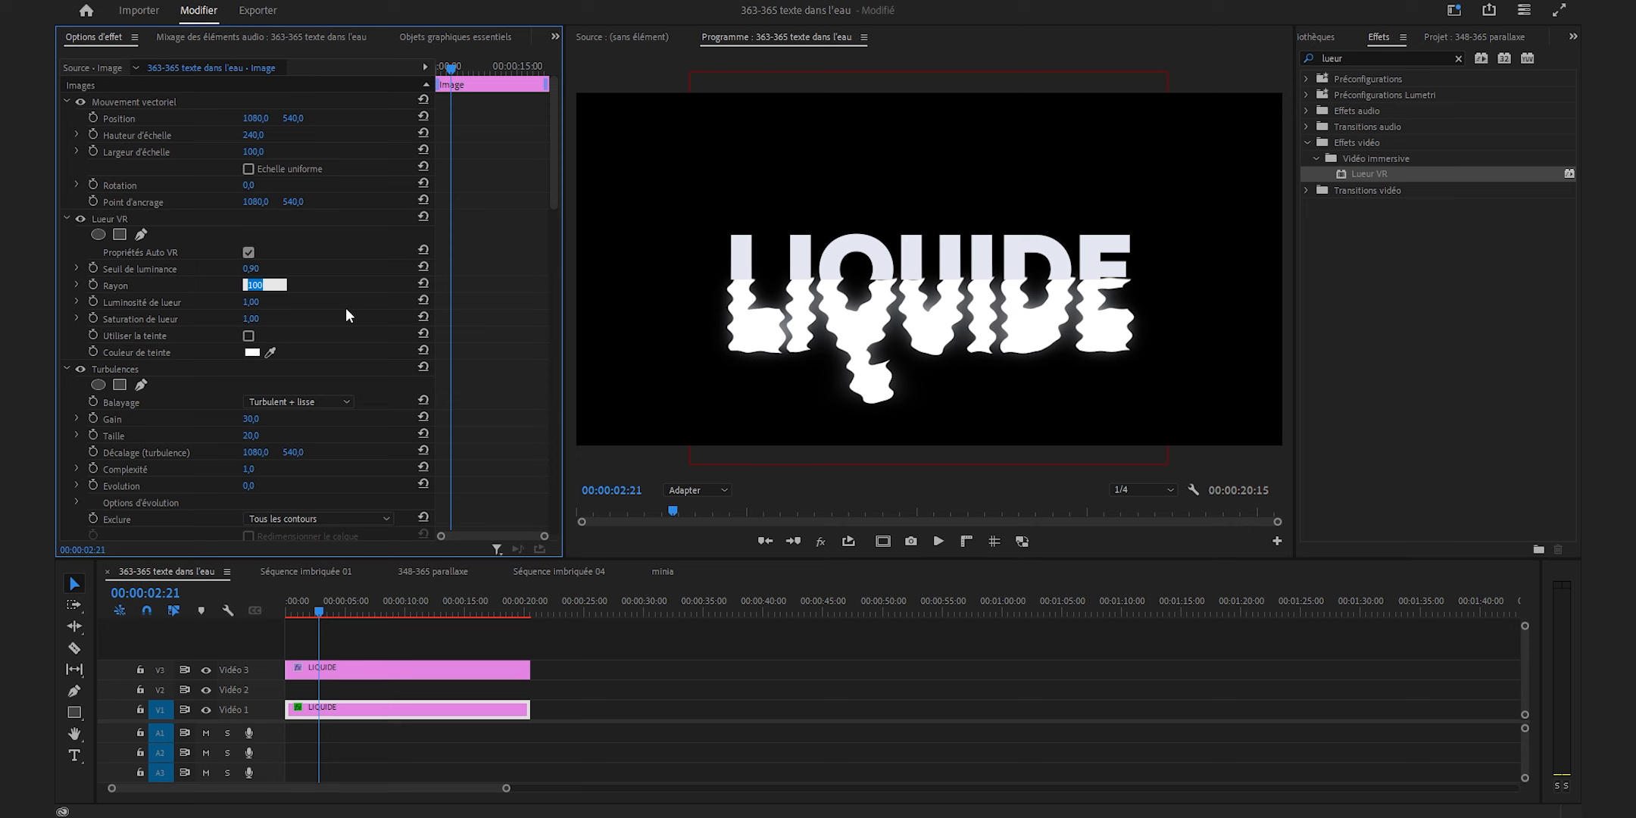
type("50")
Add a second Recadrage effect to the Vidéo 1 title and crop its bottom by about 46.8 %.
left_click_drag(1359, 59, 1249, 67)
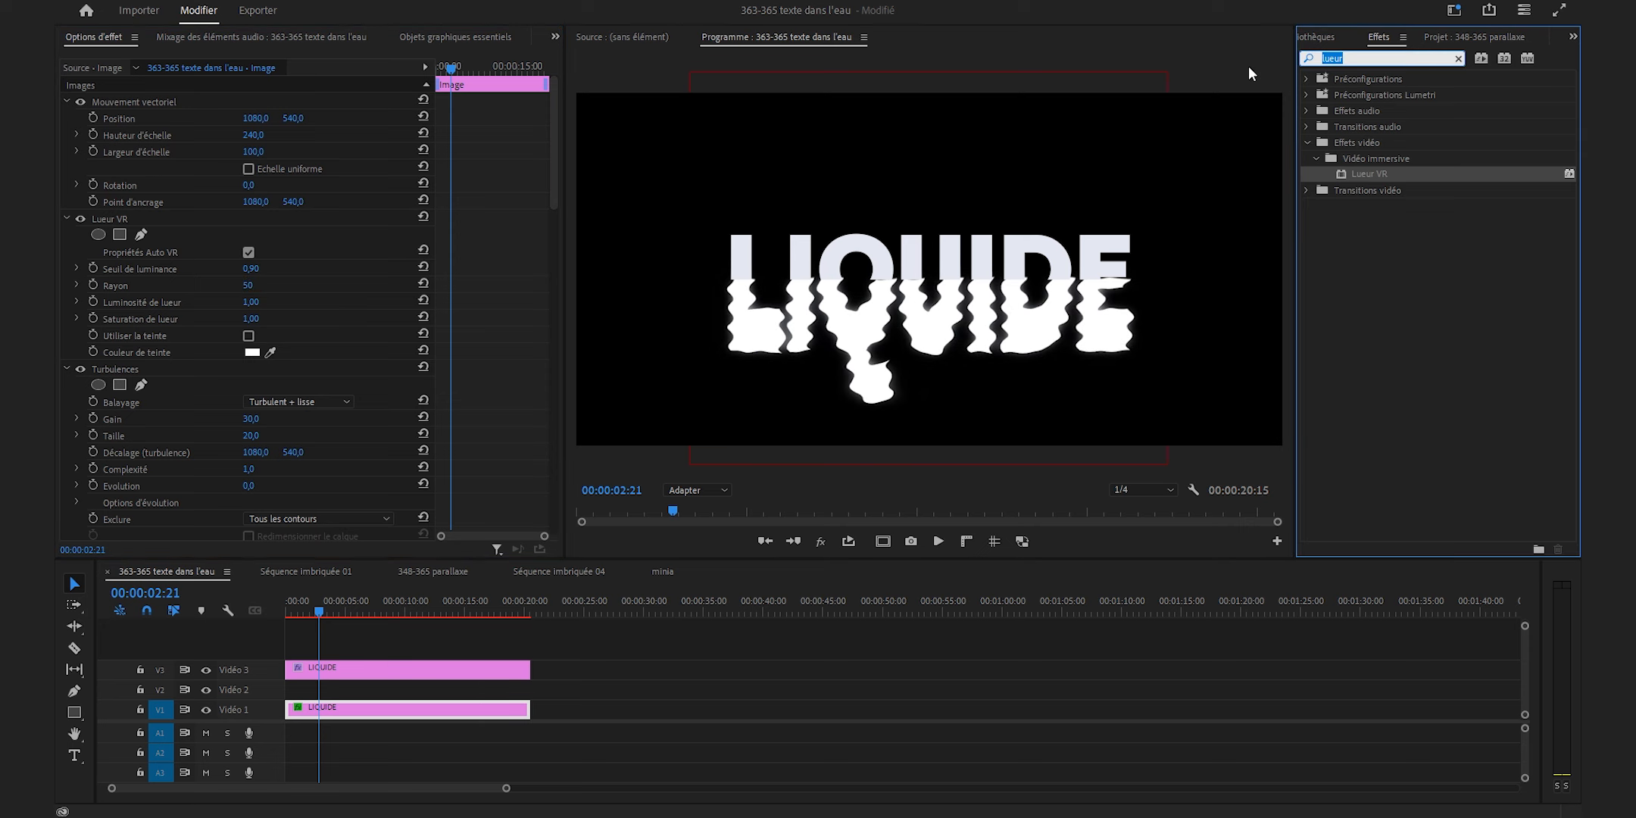
type("rec")
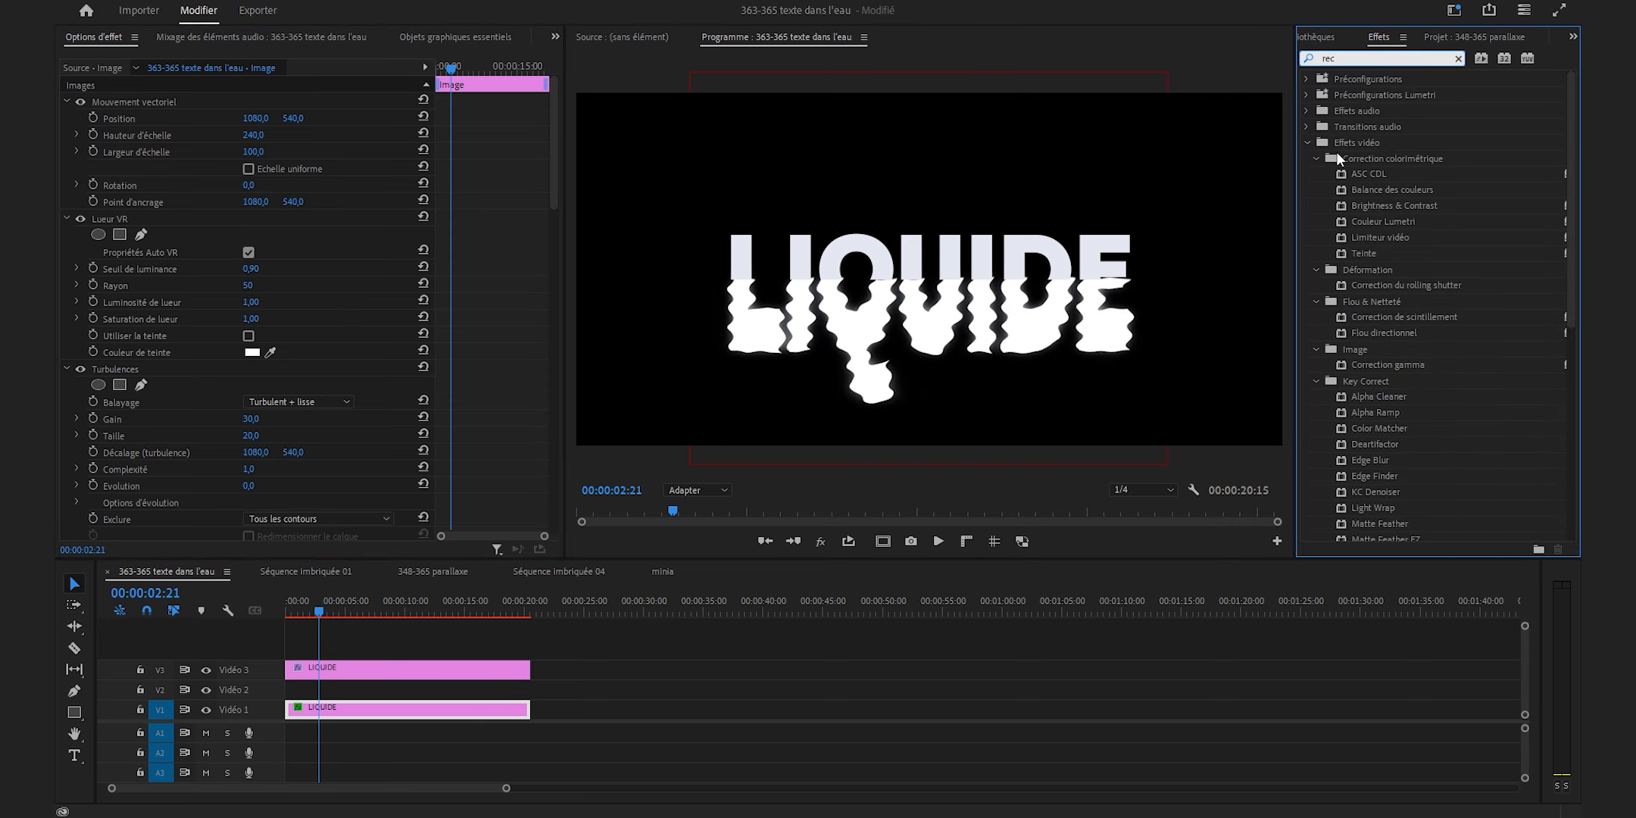
type("a")
left_click_drag(1361, 174, 457, 700)
left_click_drag(929, 446, 943, 280)
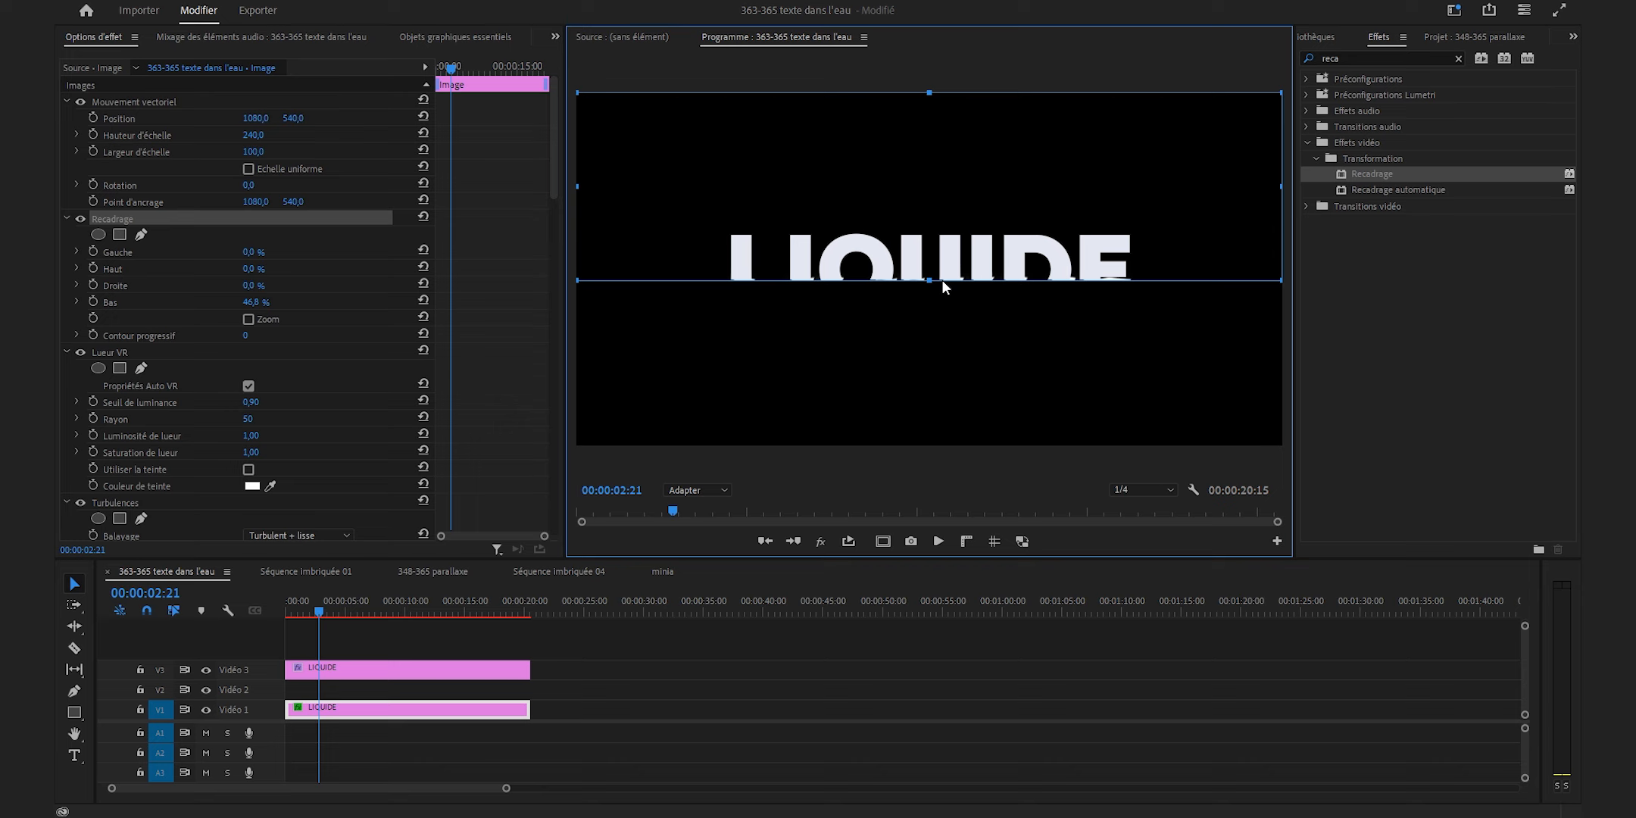
Set the second Recadrage effect's Contour progressif to 300 so the reflection fades out downward.
left_click(258, 339)
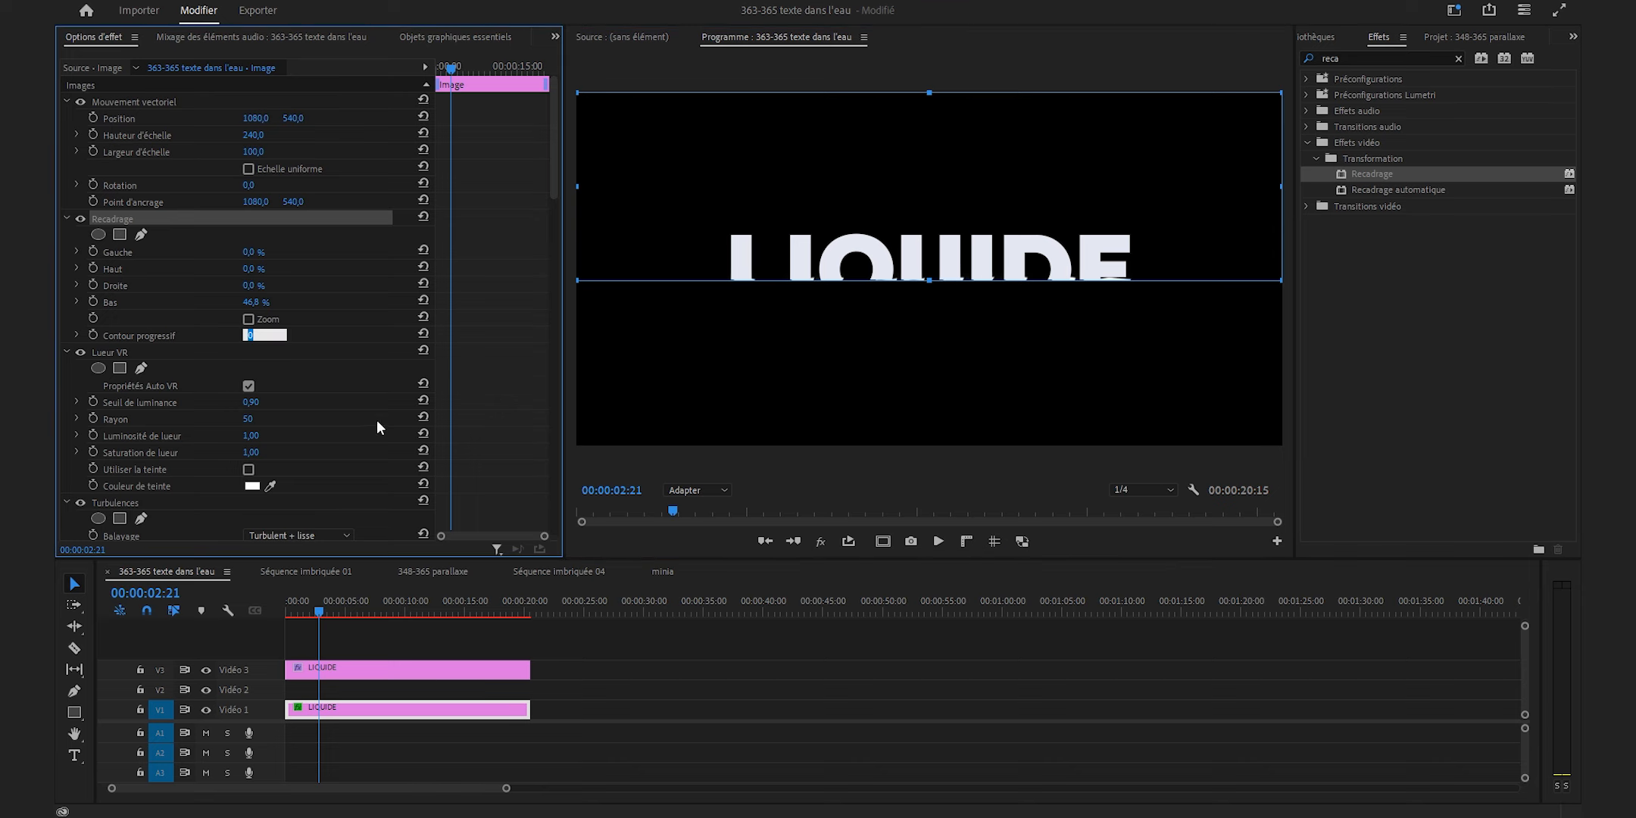
type("300")
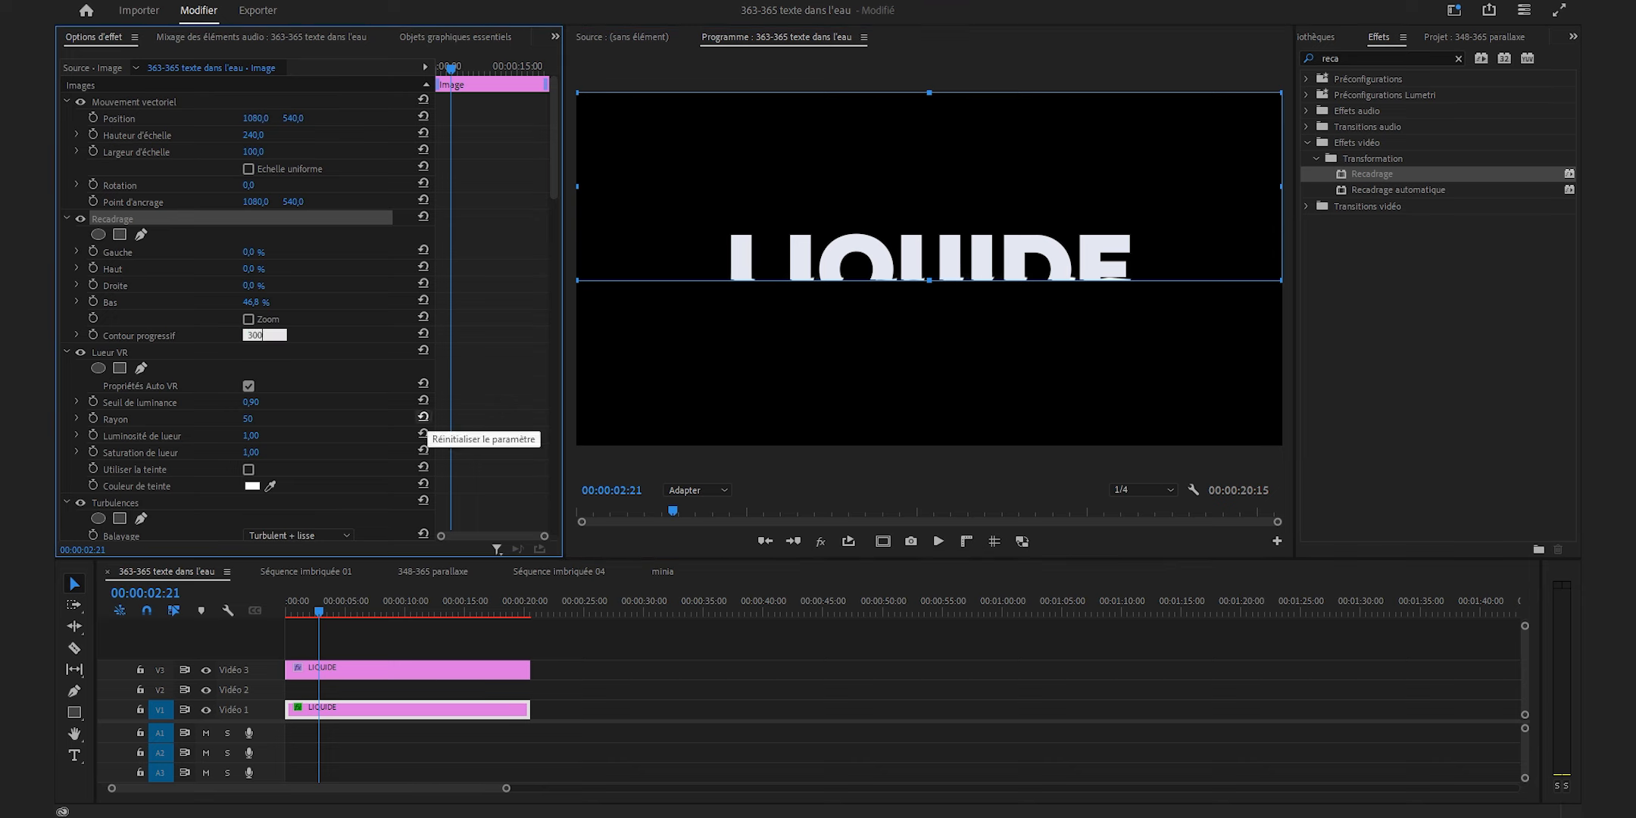
key("Return")
left_click(817, 701)
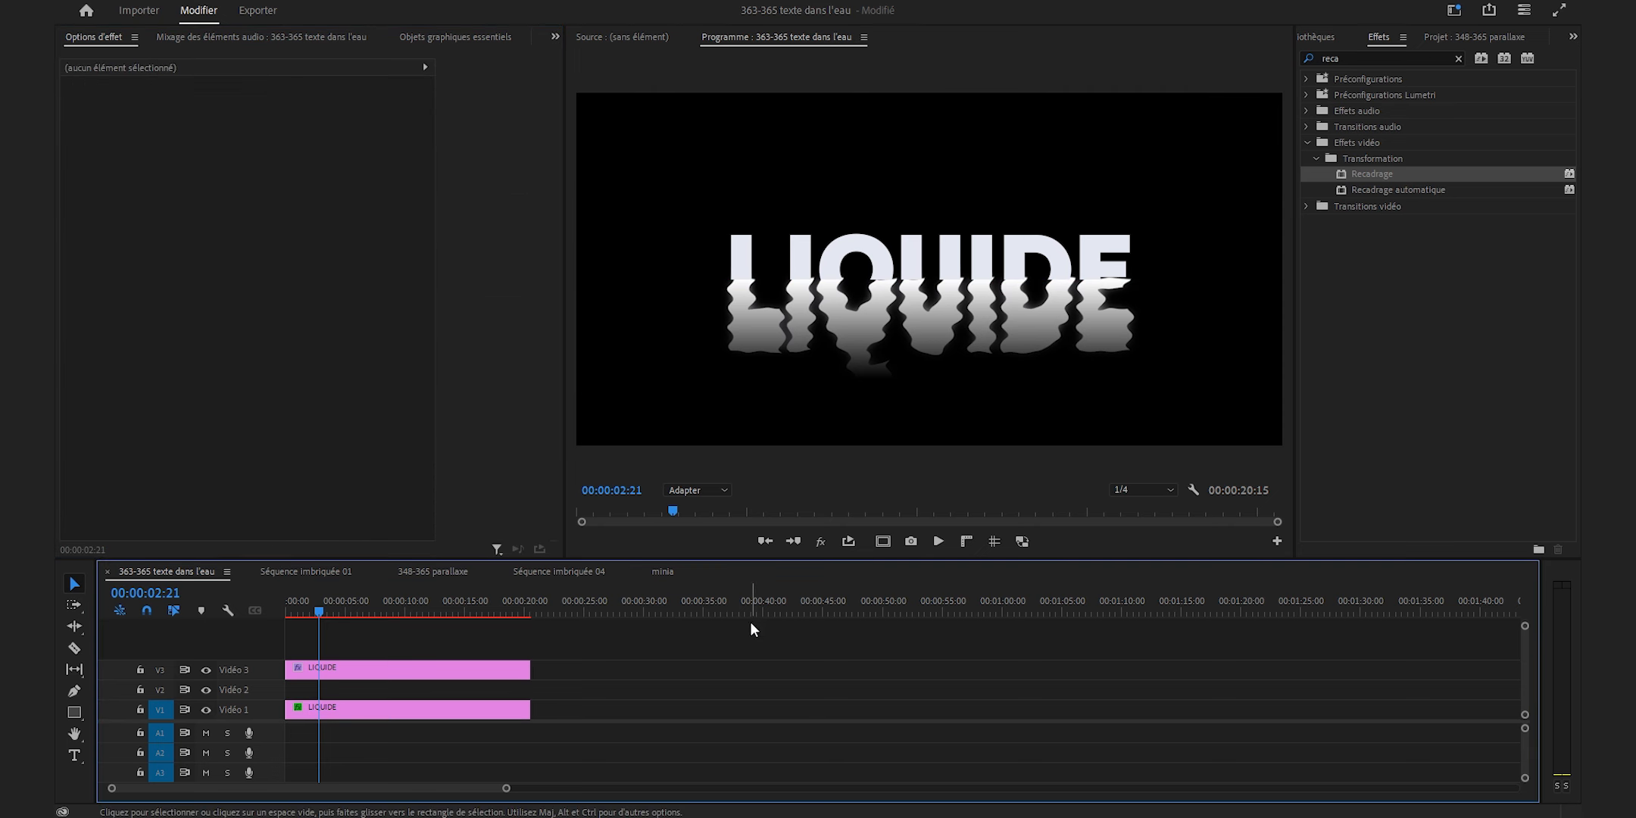
Set the opacity of the LIQUIDE title on Vidéo 1 to 80 %.
left_click(478, 710)
left_click_drag(551, 194, 532, 537)
left_click(262, 480)
type("80")
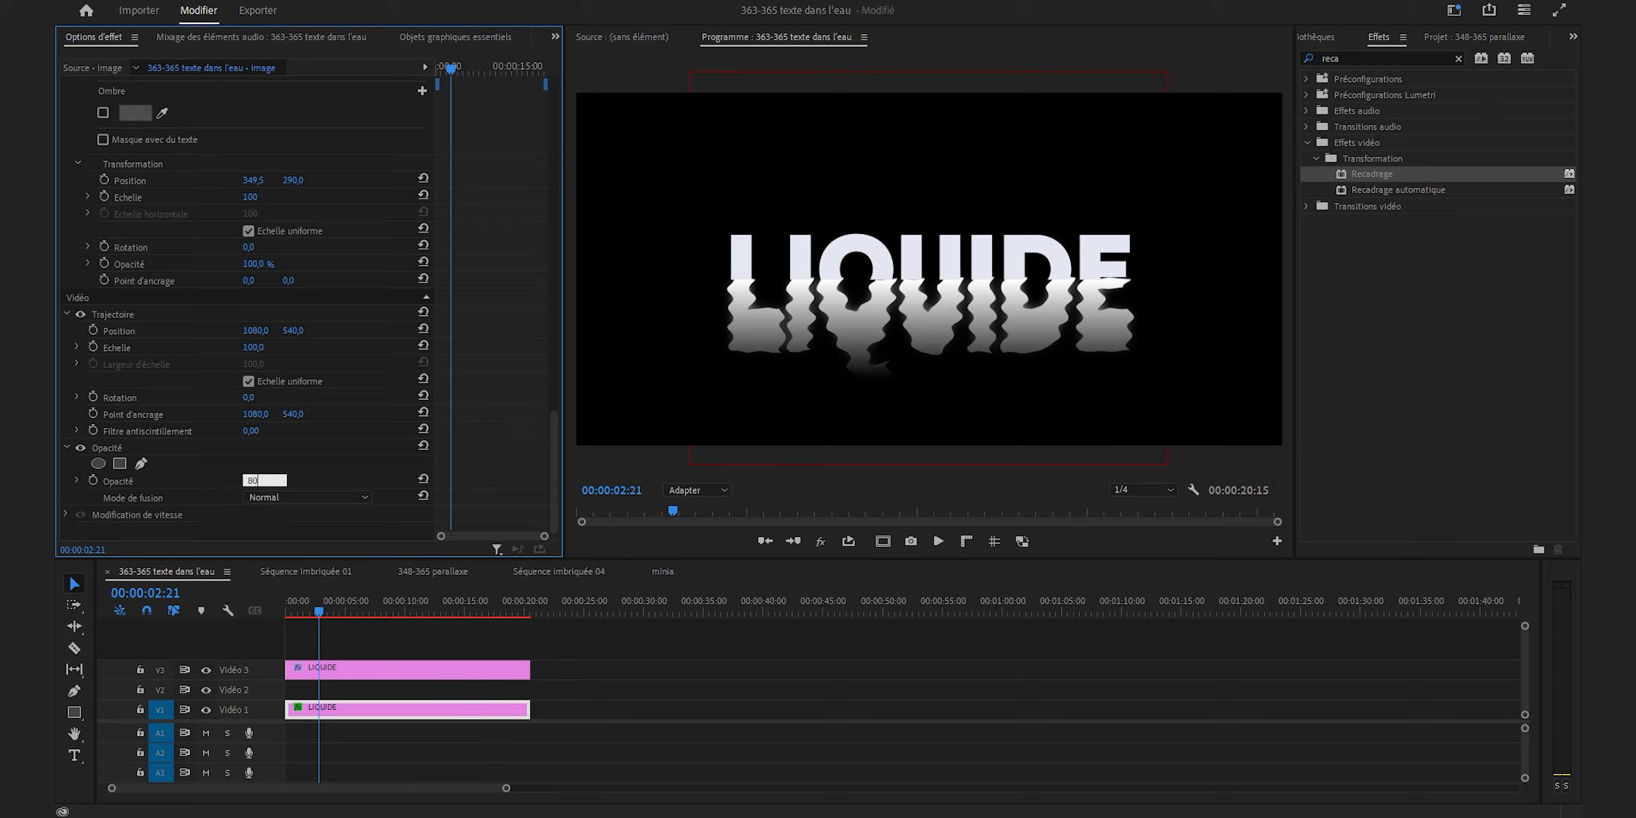
left_click(720, 666)
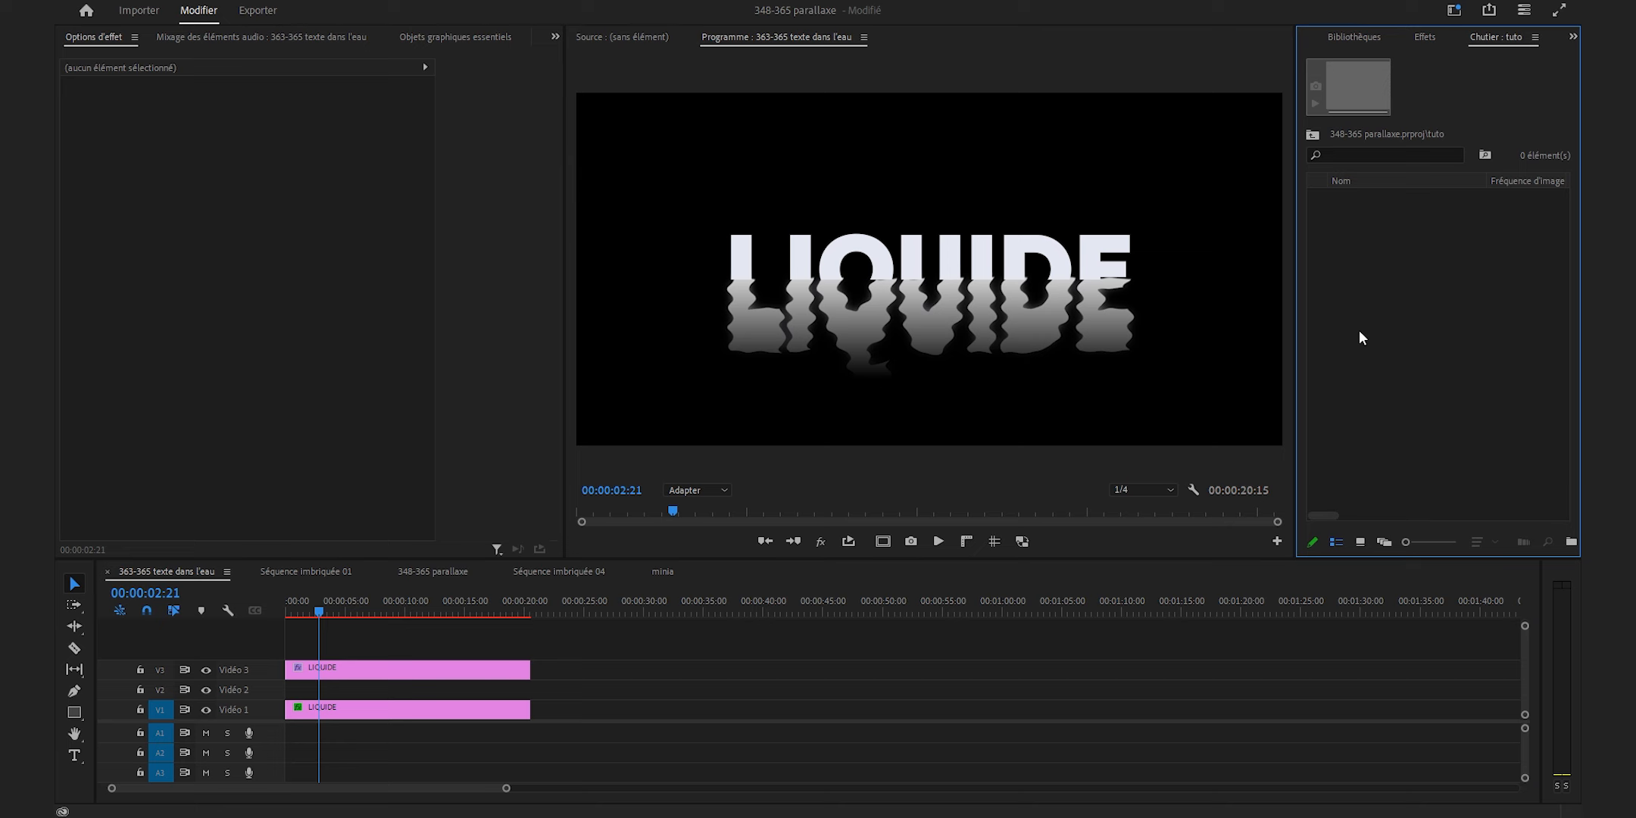
Create a blue (0066FF) Cache couleur with its default name and place it on Vidéo 4 above the titles.
right_click(1360, 333)
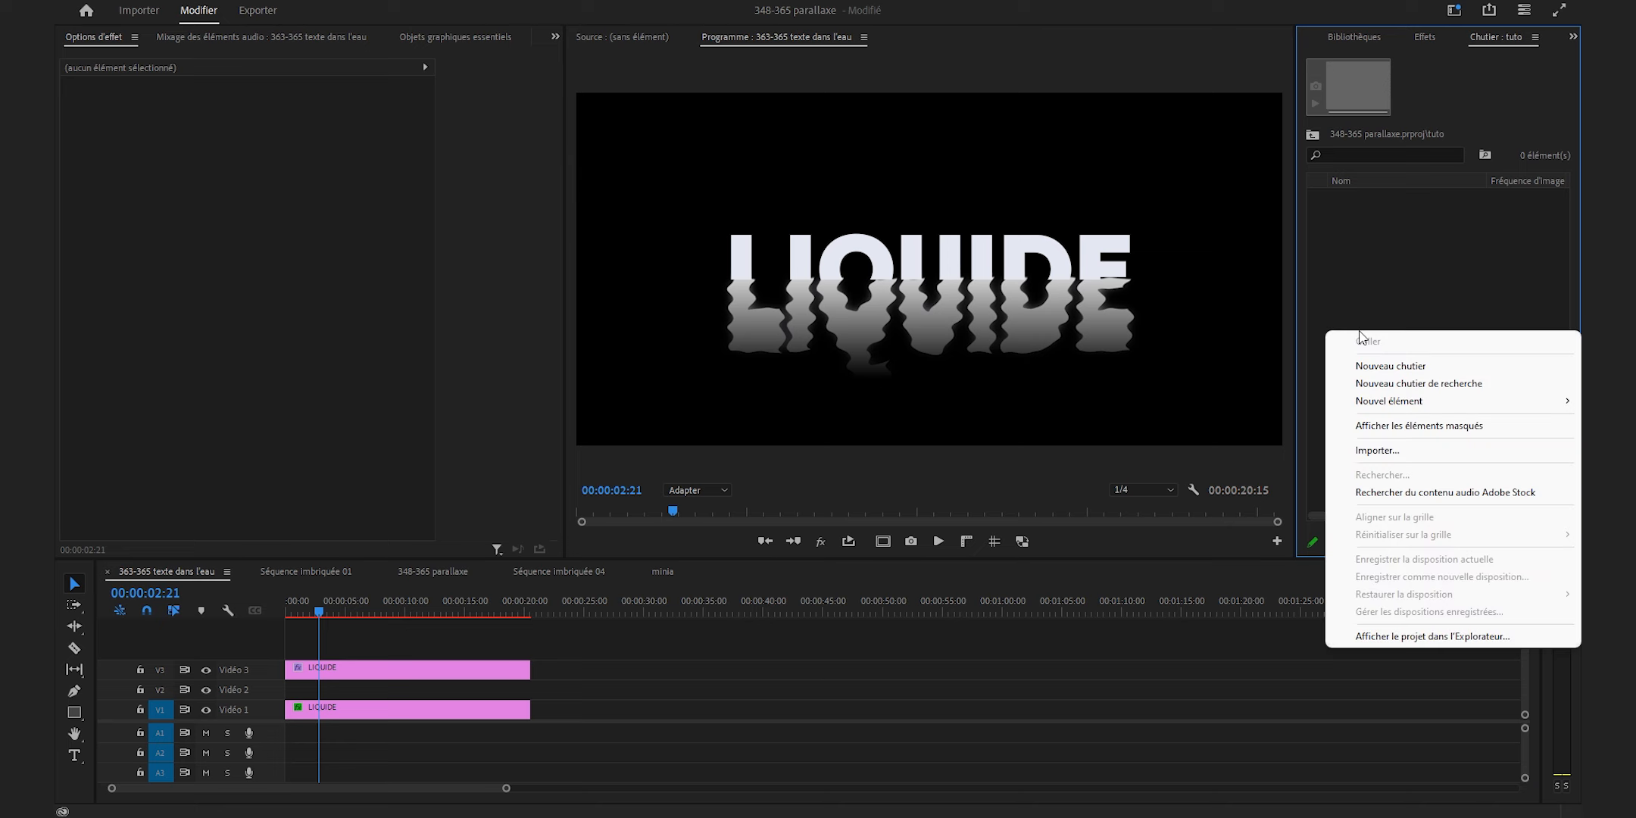
mouse_move(1431, 409)
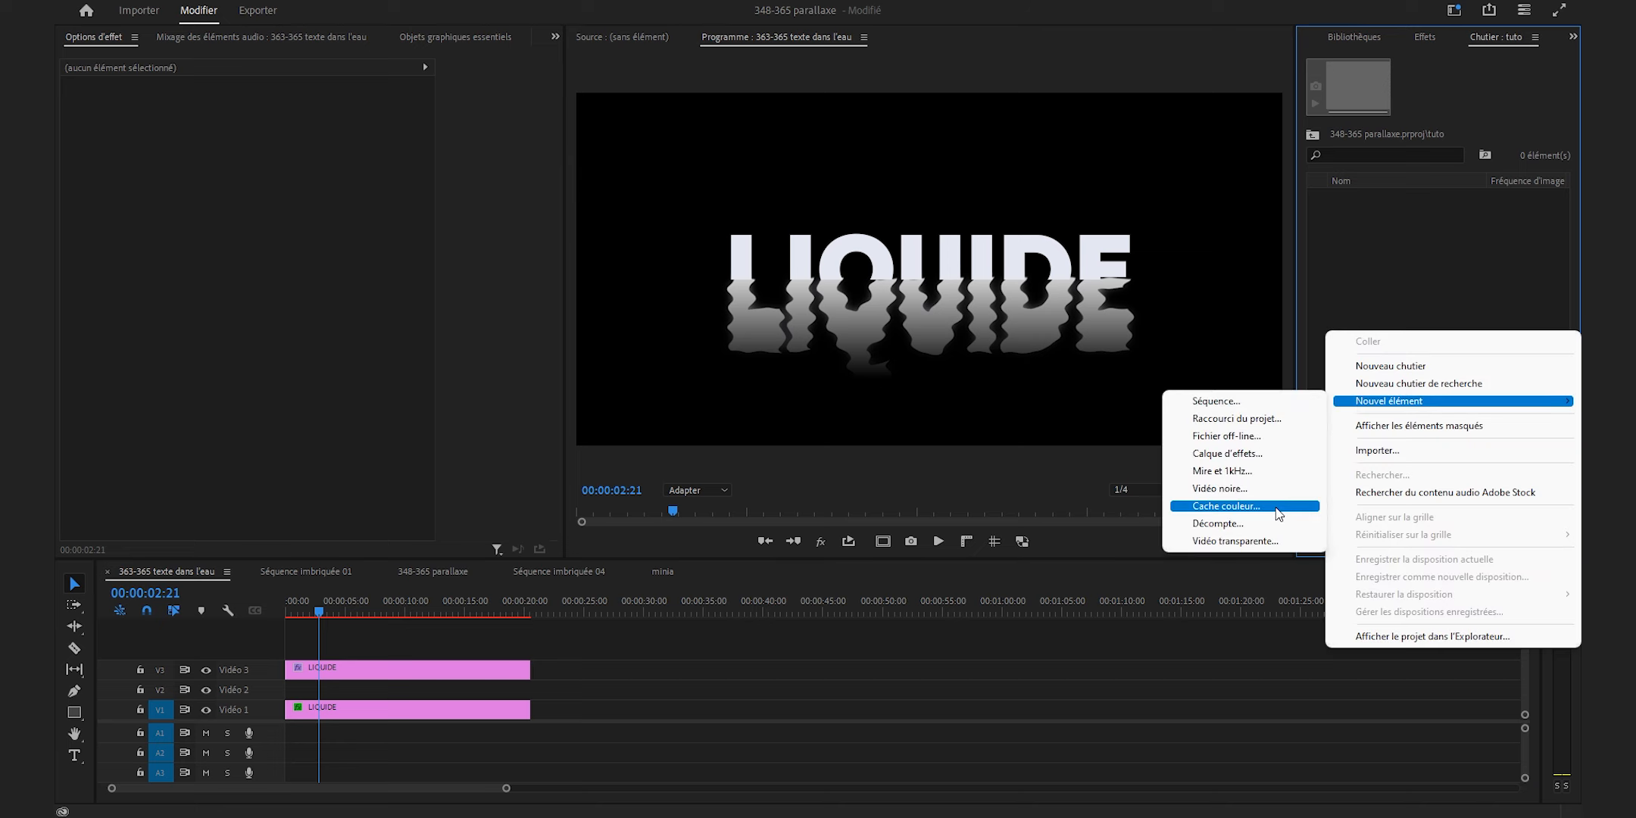
left_click(1226, 505)
left_click(850, 451)
left_click_drag(853, 411, 846, 544)
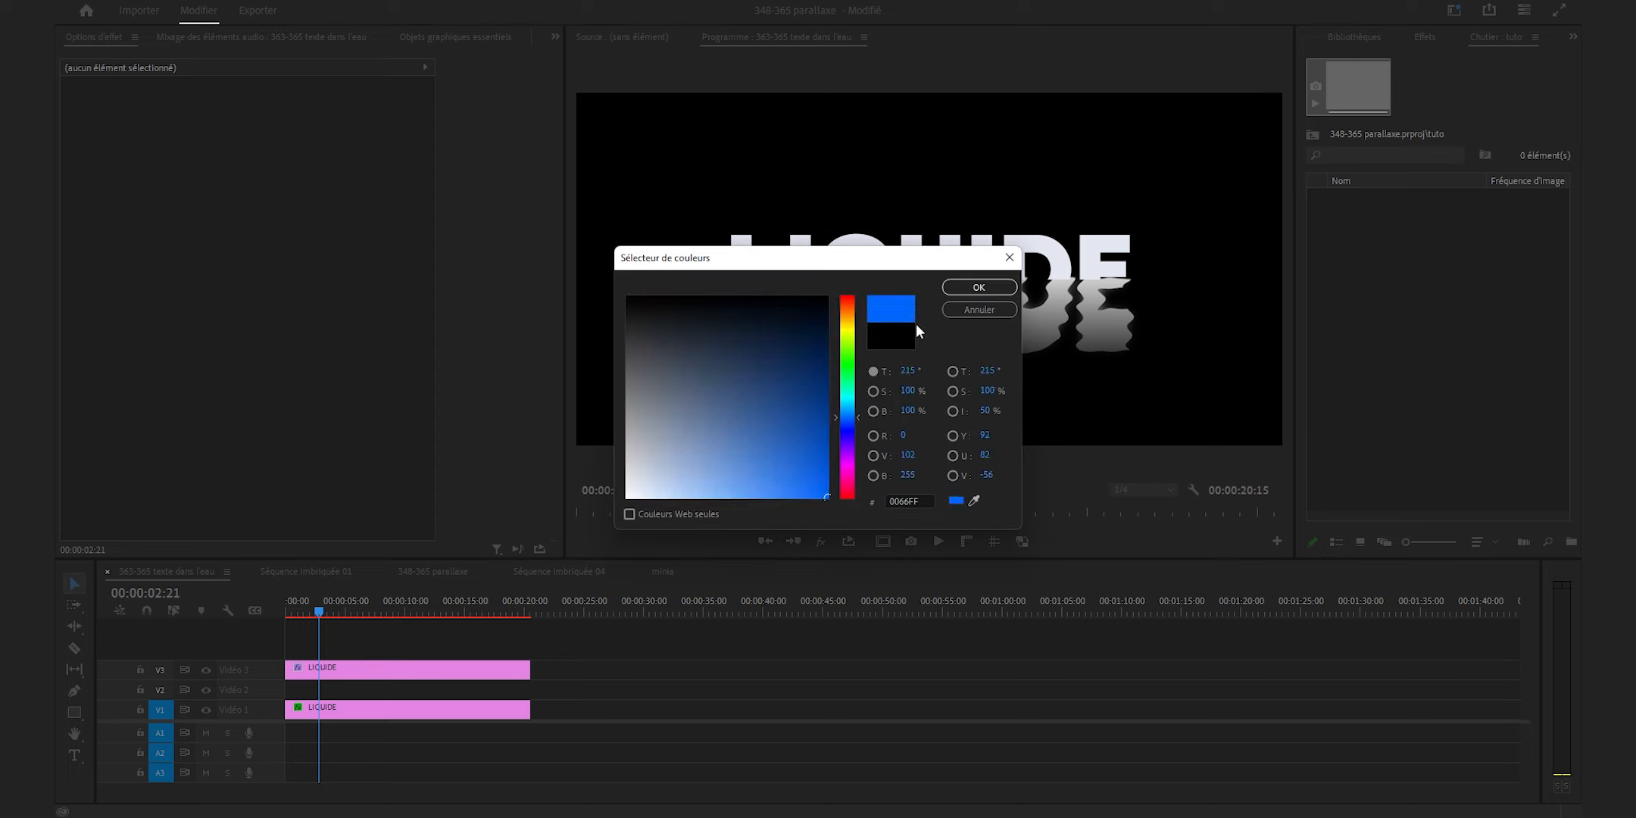
left_click(967, 288)
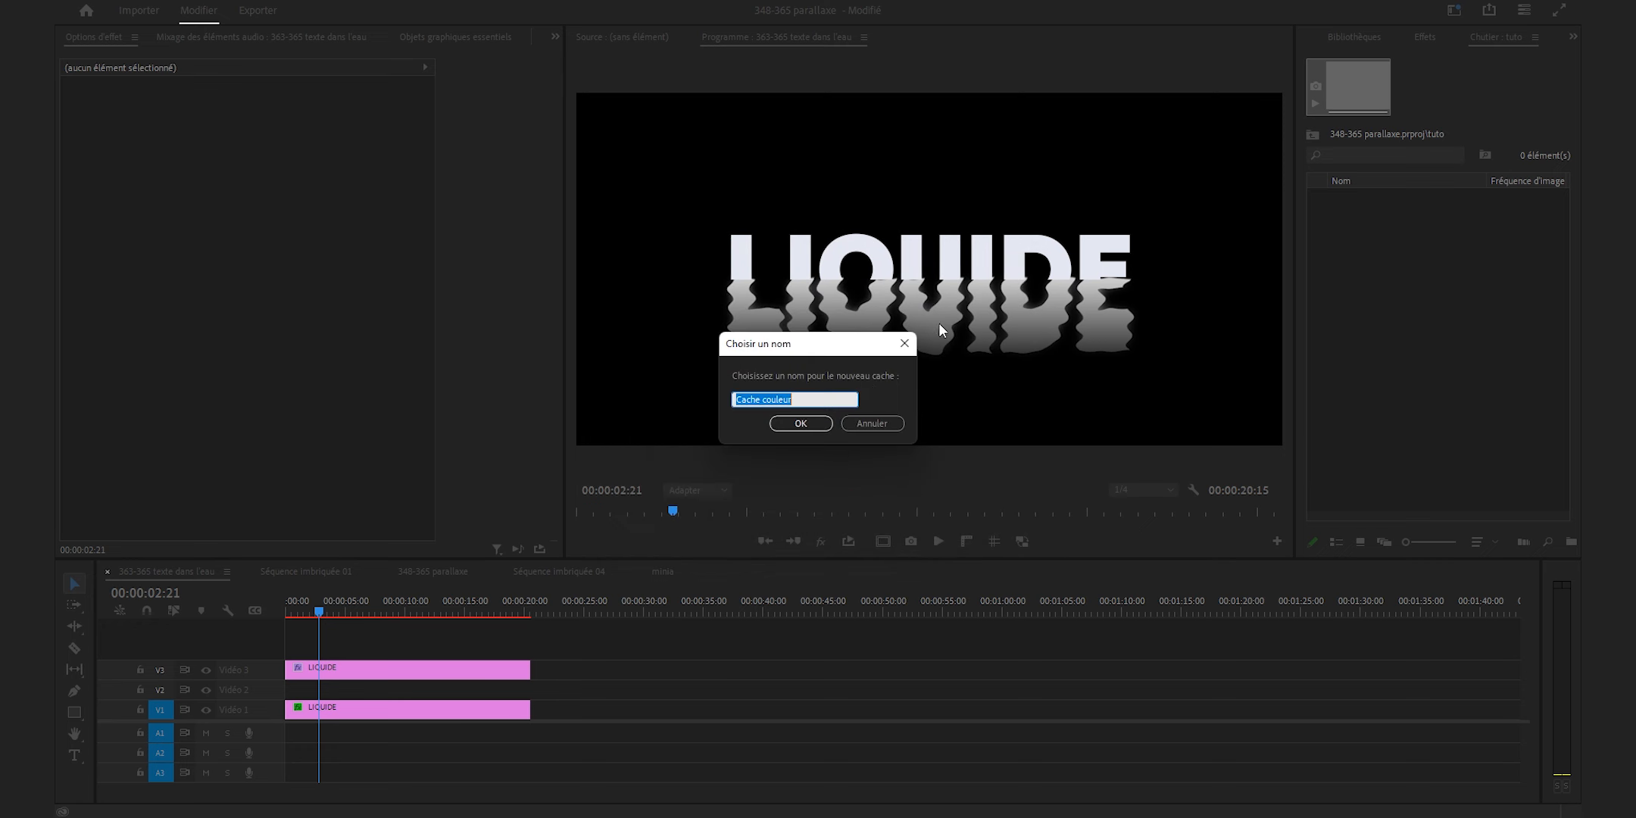
left_click(801, 423)
left_click_drag(1363, 199, 531, 650)
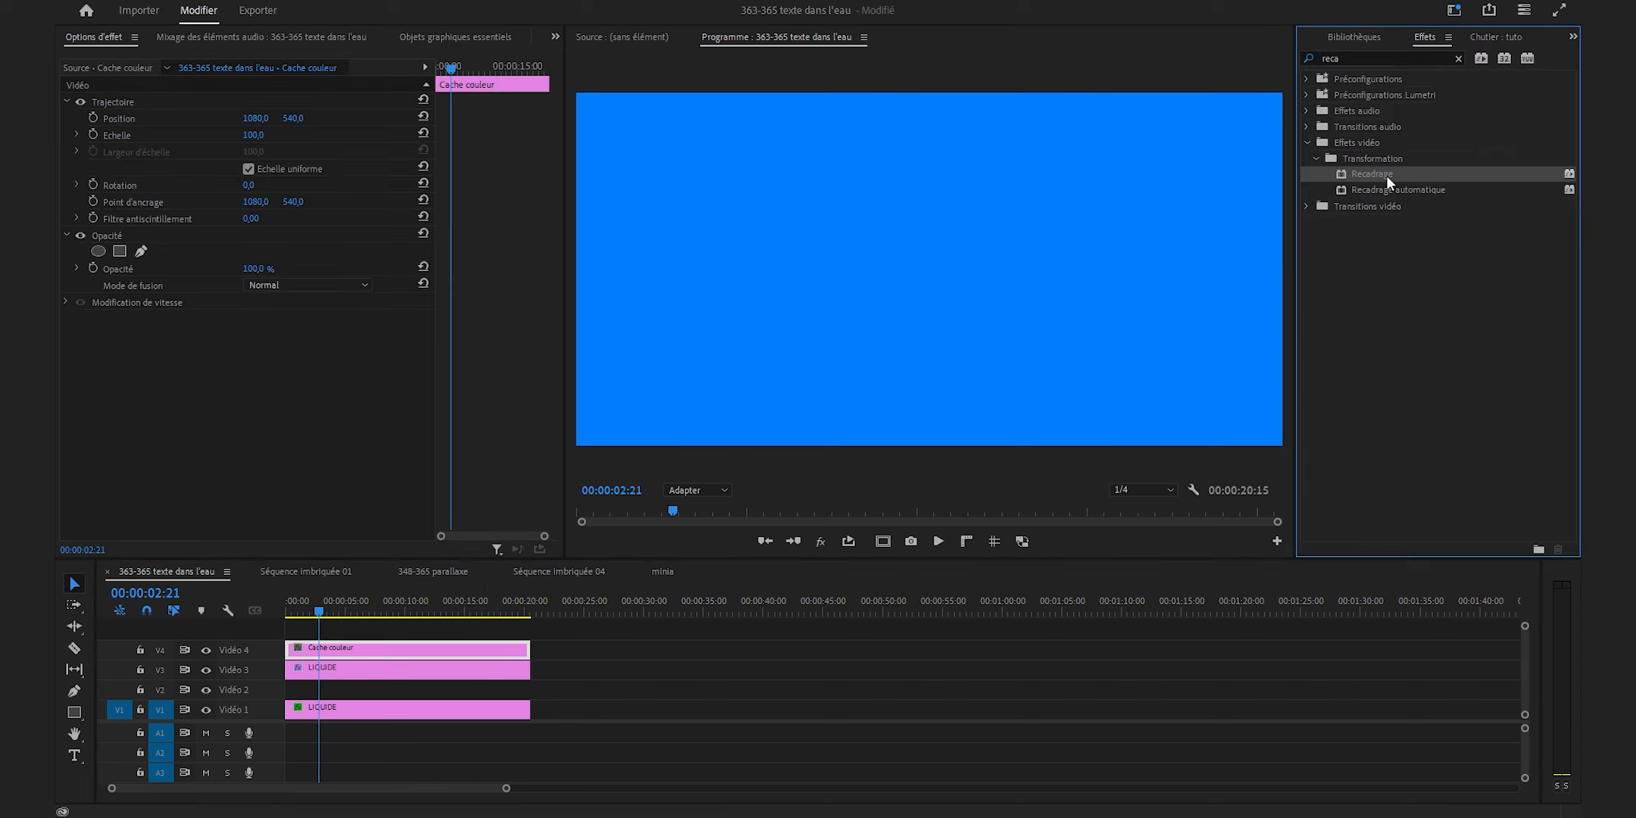
Apply Recadrage to the Cache couleur on Vidéo 4 and crop its top by about 53.2 %, down to the waterline.
left_click_drag(1385, 175, 475, 647)
left_click(123, 318)
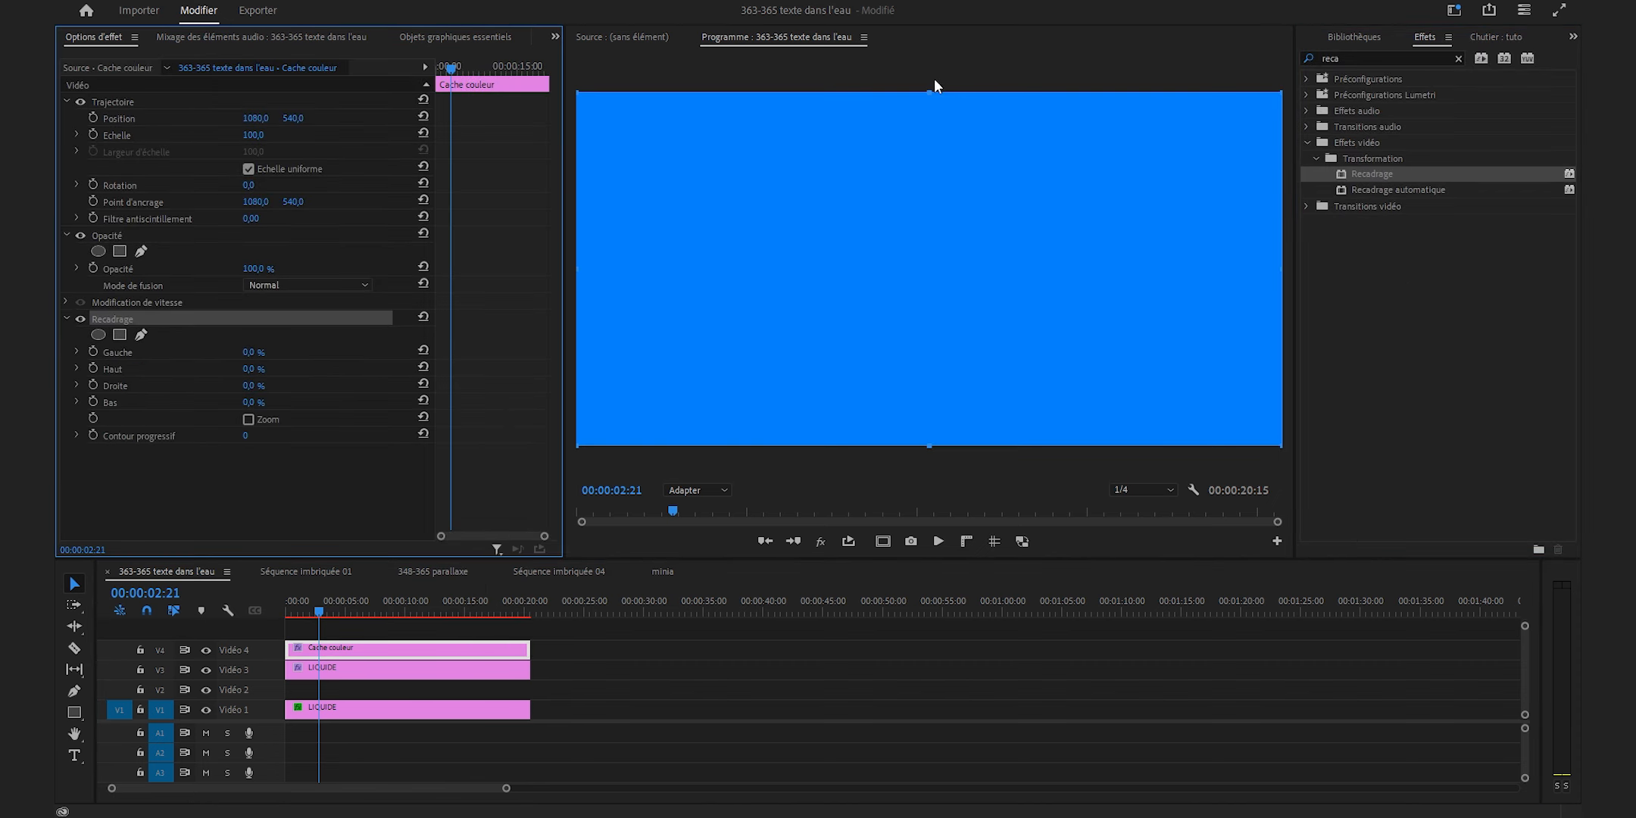
left_click_drag(930, 92, 945, 280)
Set the Vidéo 4 Cache couleur's Contour progressif to 20 and its opacity to 7 %.
left_click(247, 436)
type("20")
left_click(261, 268)
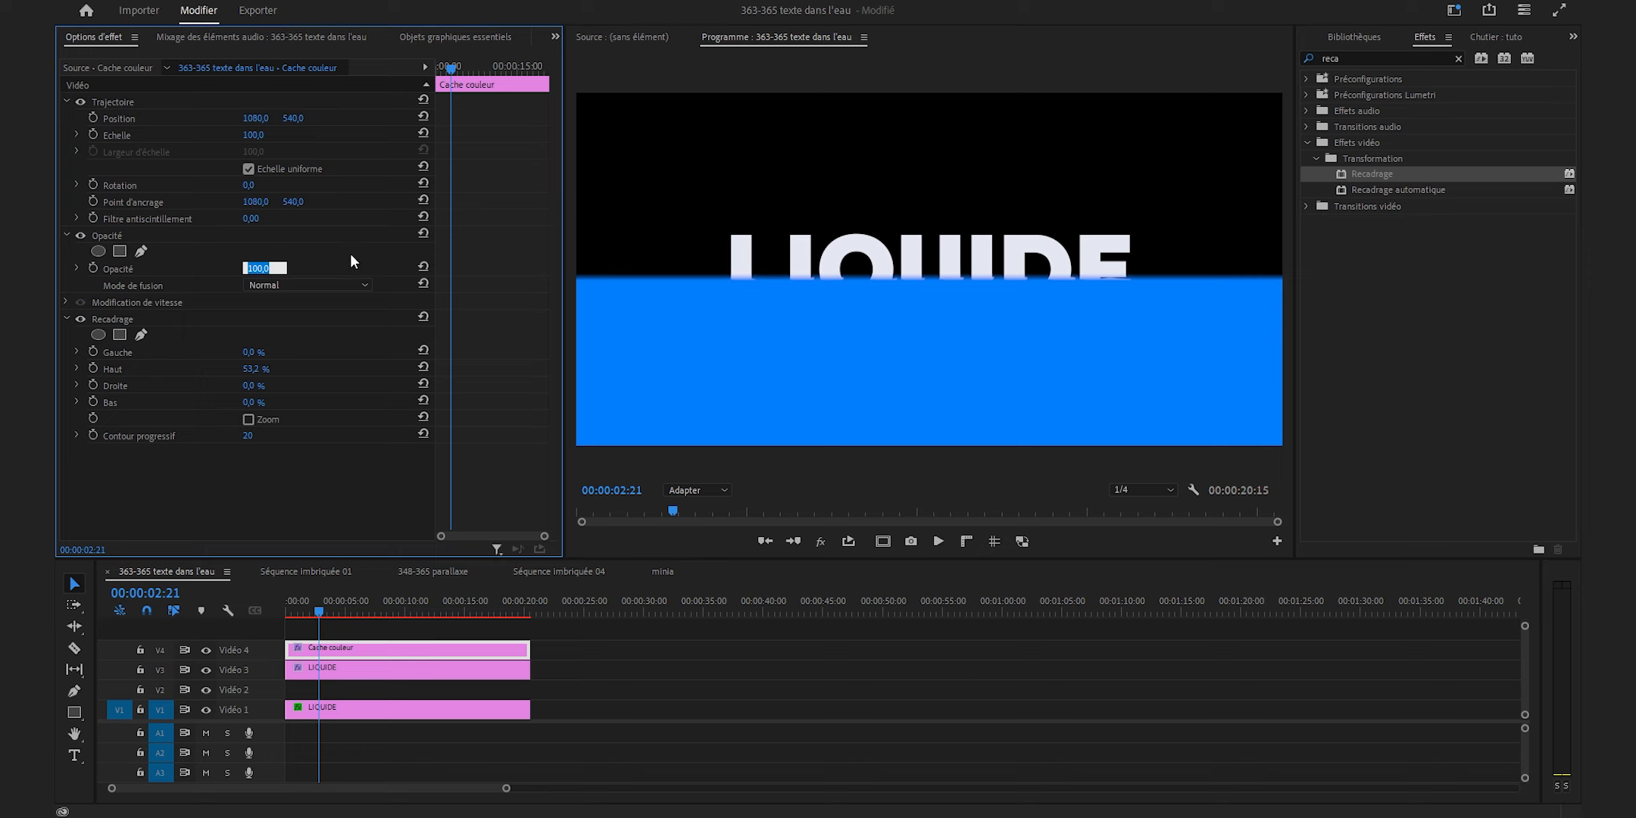
type("7")
key("Return")
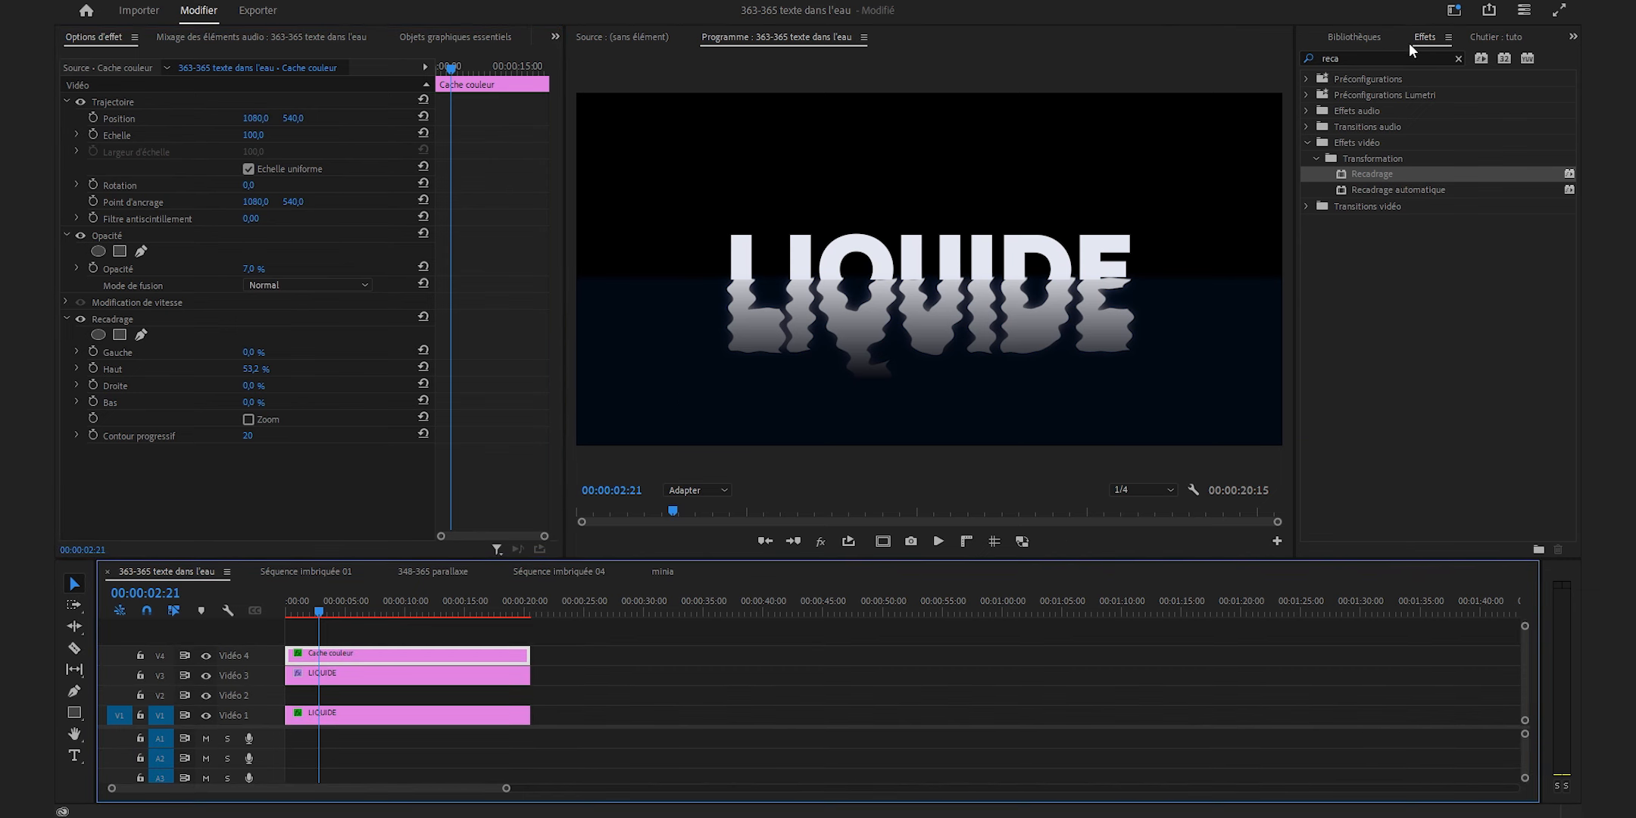
Place another copy of the Cache couleur on Vidéo 2, between the two LIQUIDE titles.
left_click(1409, 43)
left_click(1430, 44)
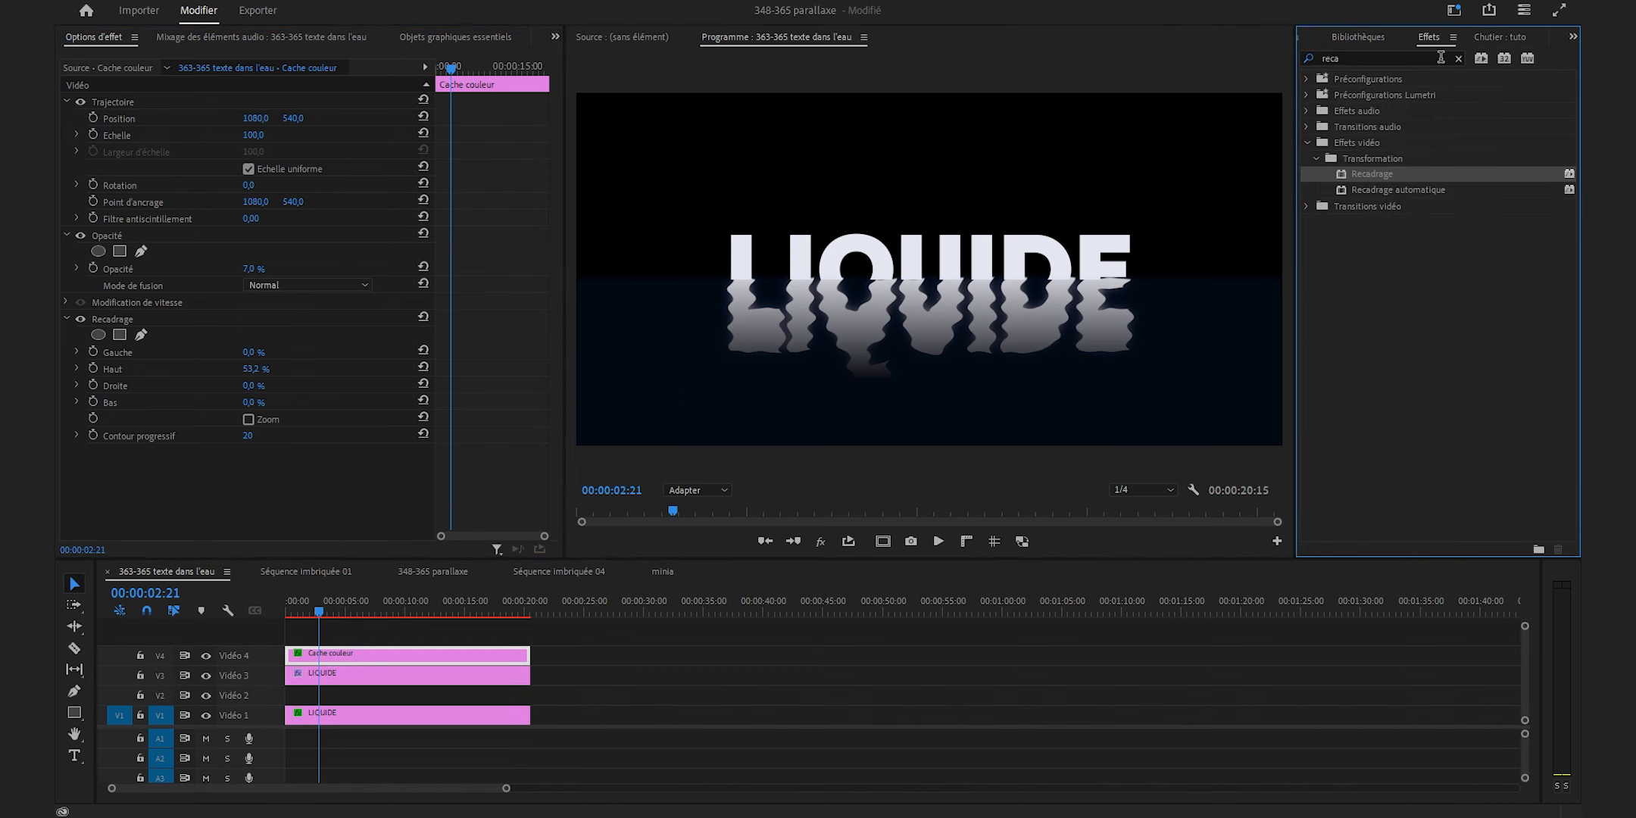
scroll(1430, 44, "up", 2)
left_click_drag(1392, 199, 529, 694)
Apply the Cercle effect to the Cache couleur on Vidéo 2.
key("shift+7")
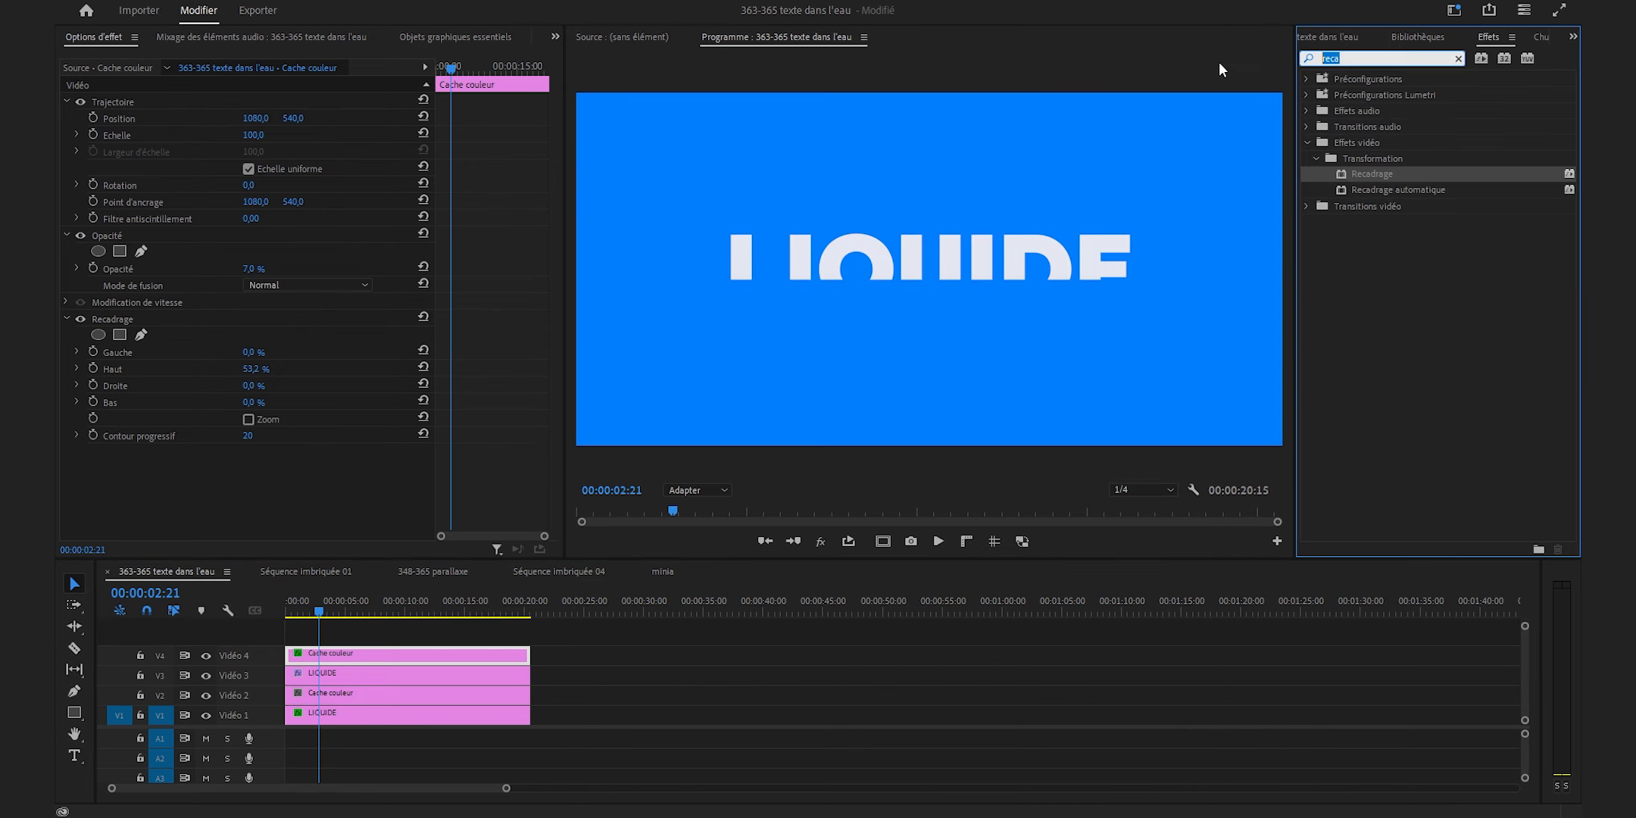
type("cerc")
left_click_drag(1364, 174, 635, 390)
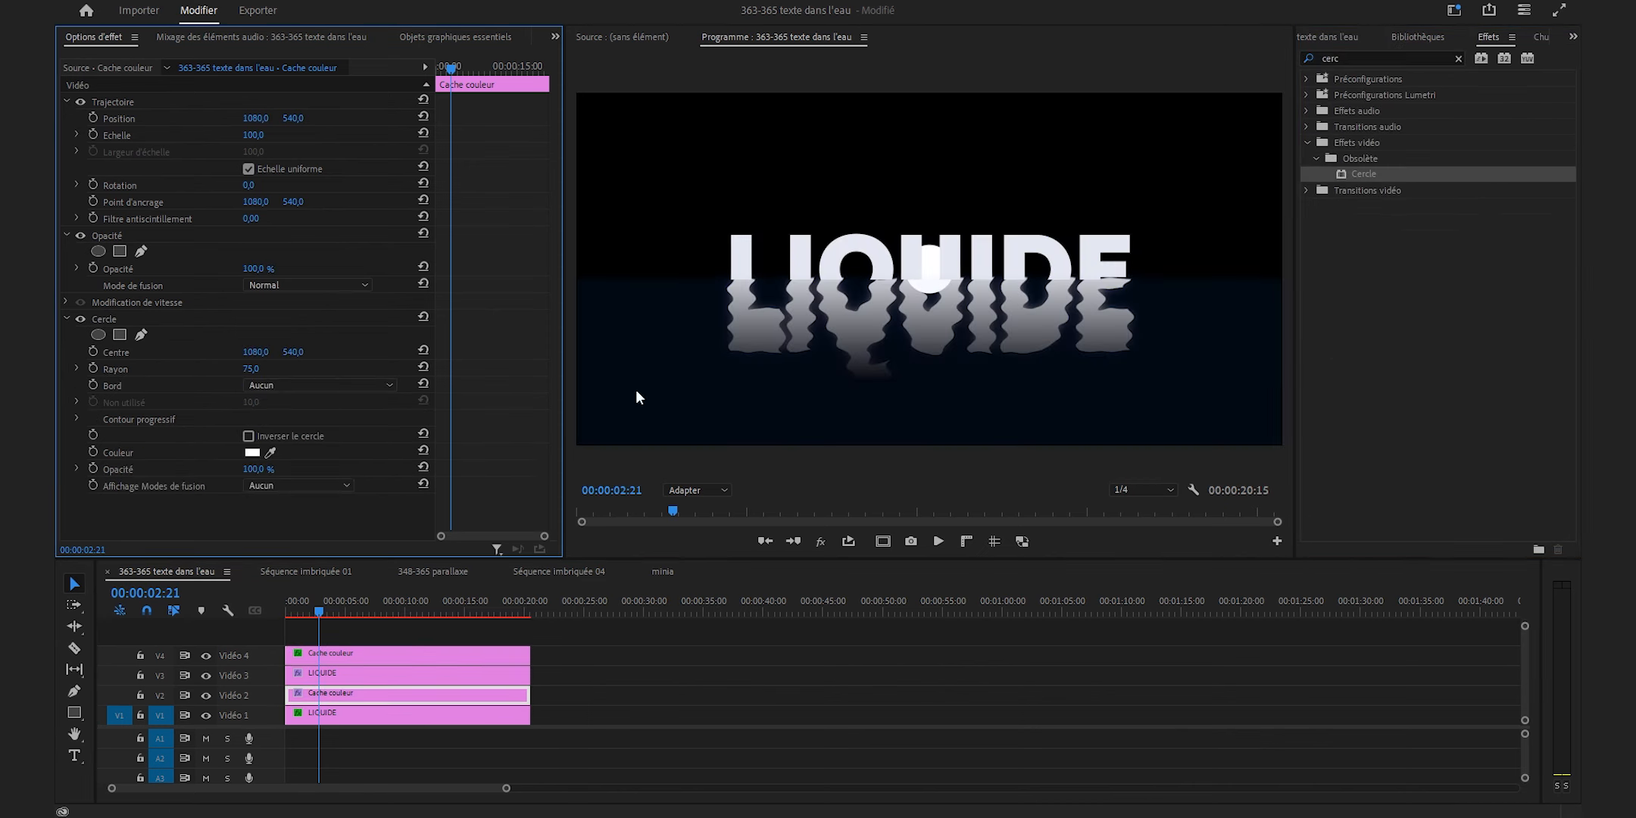
Set the Cercle radius to 400 and apply the Générer Dégradé effect to the Cache couleur on Vidéo 2.
left_click(264, 369)
type("4")
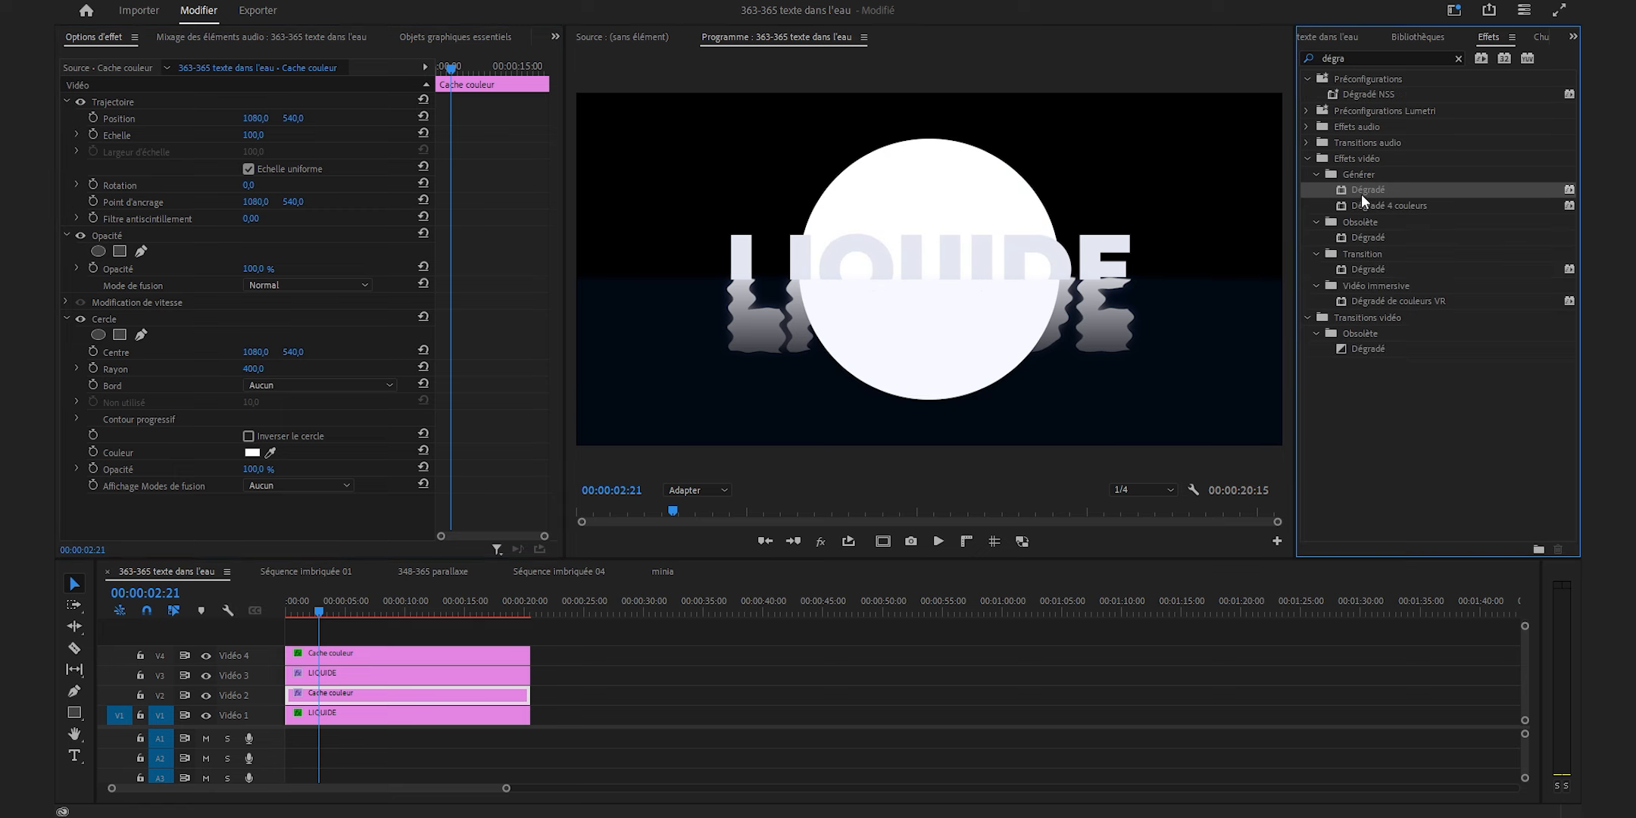
left_click_drag(1361, 194, 400, 697)
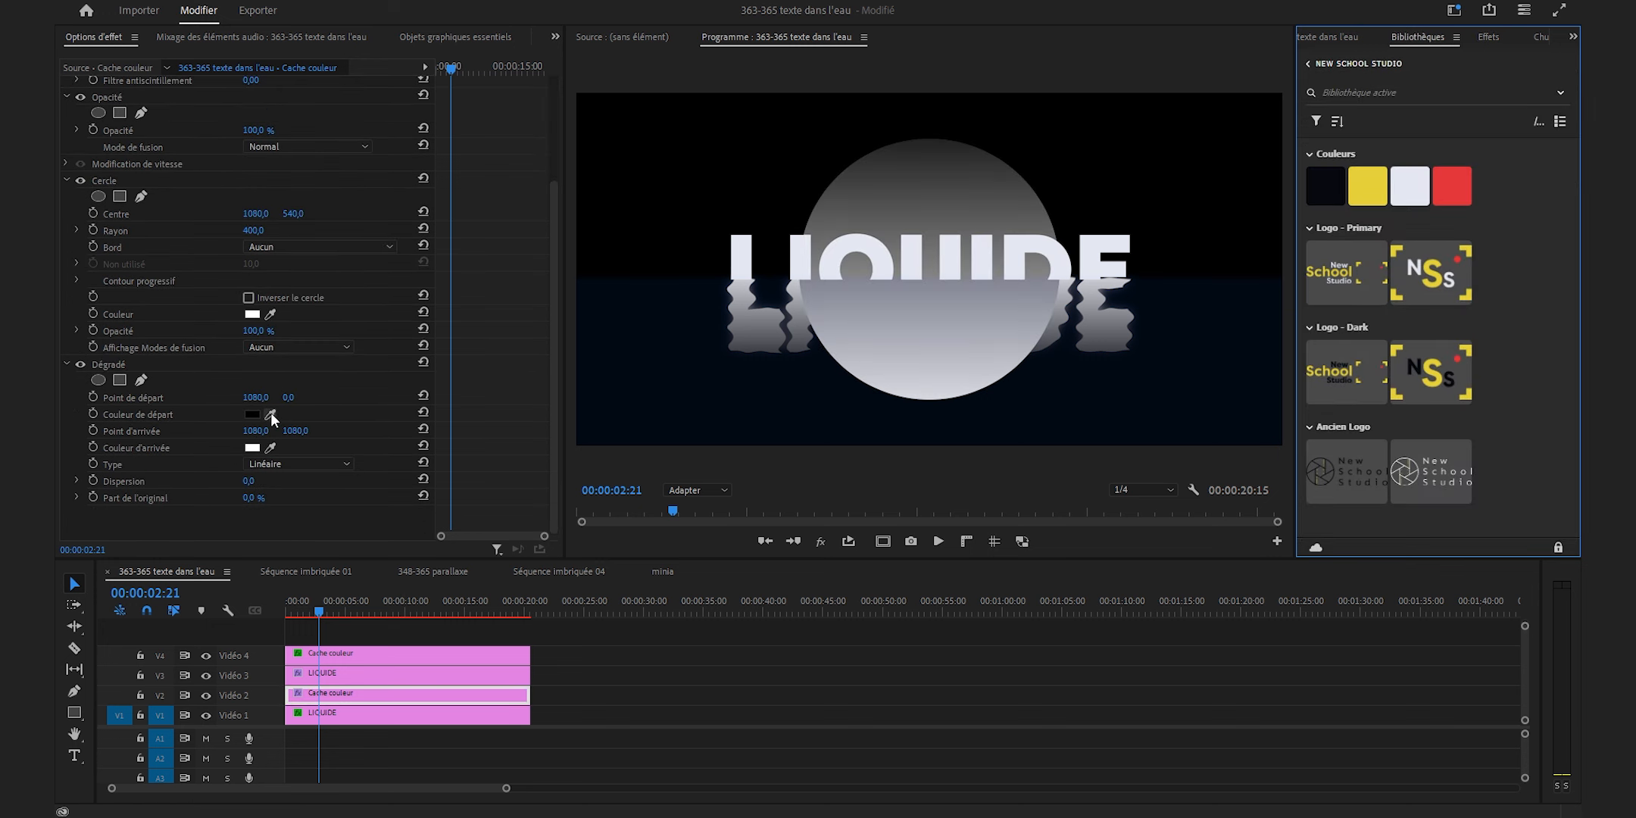
Sample the library's red as the Dégradé start colour and its yellow as the end colour.
left_click(270, 414)
left_click(1466, 183)
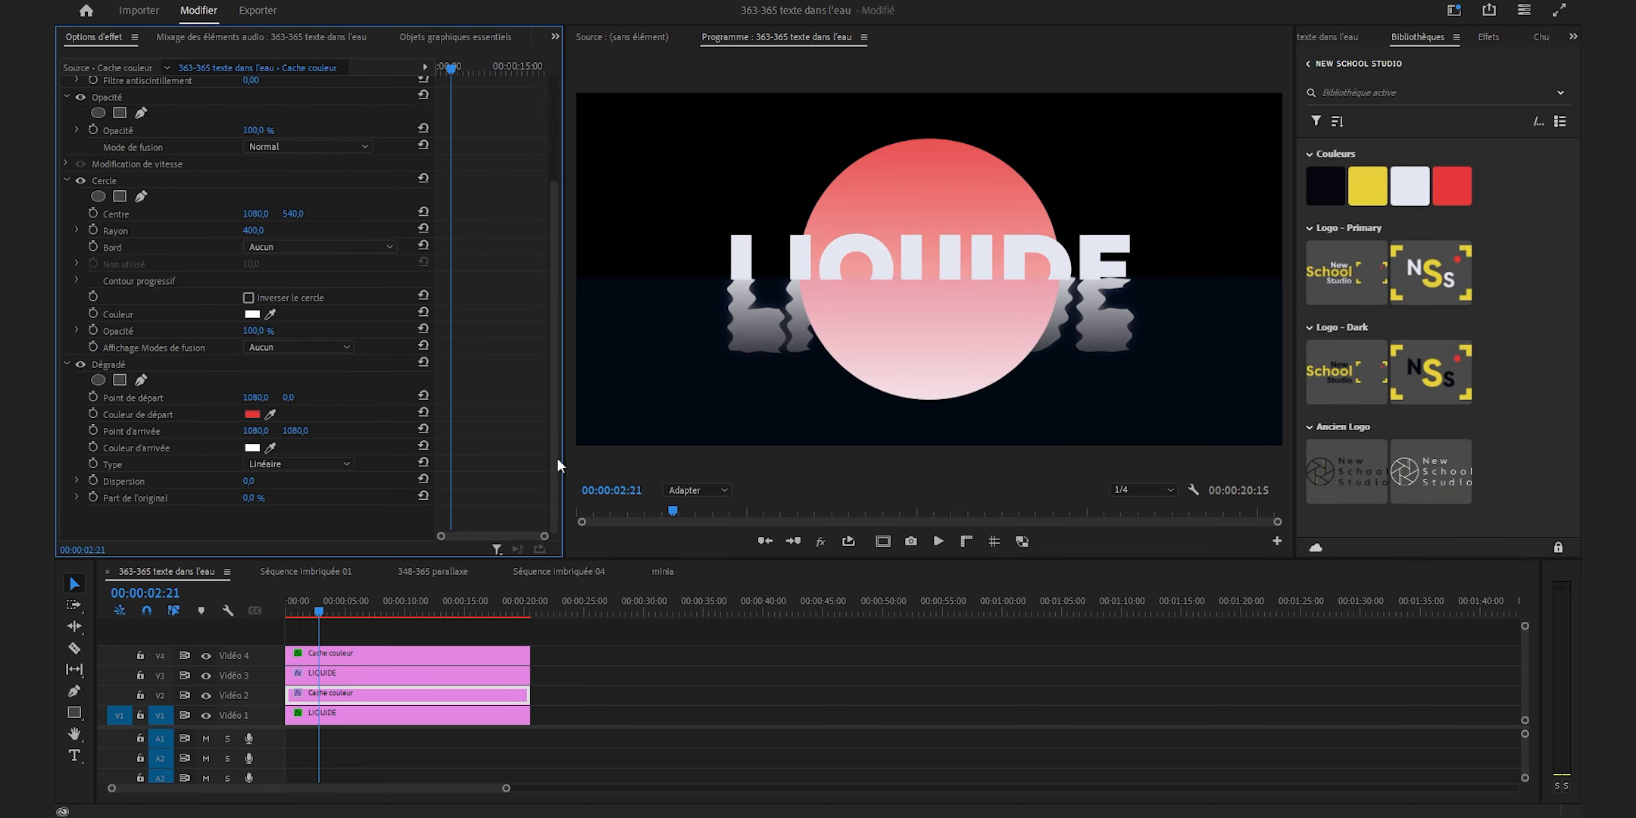
left_click(270, 448)
left_click(1368, 186)
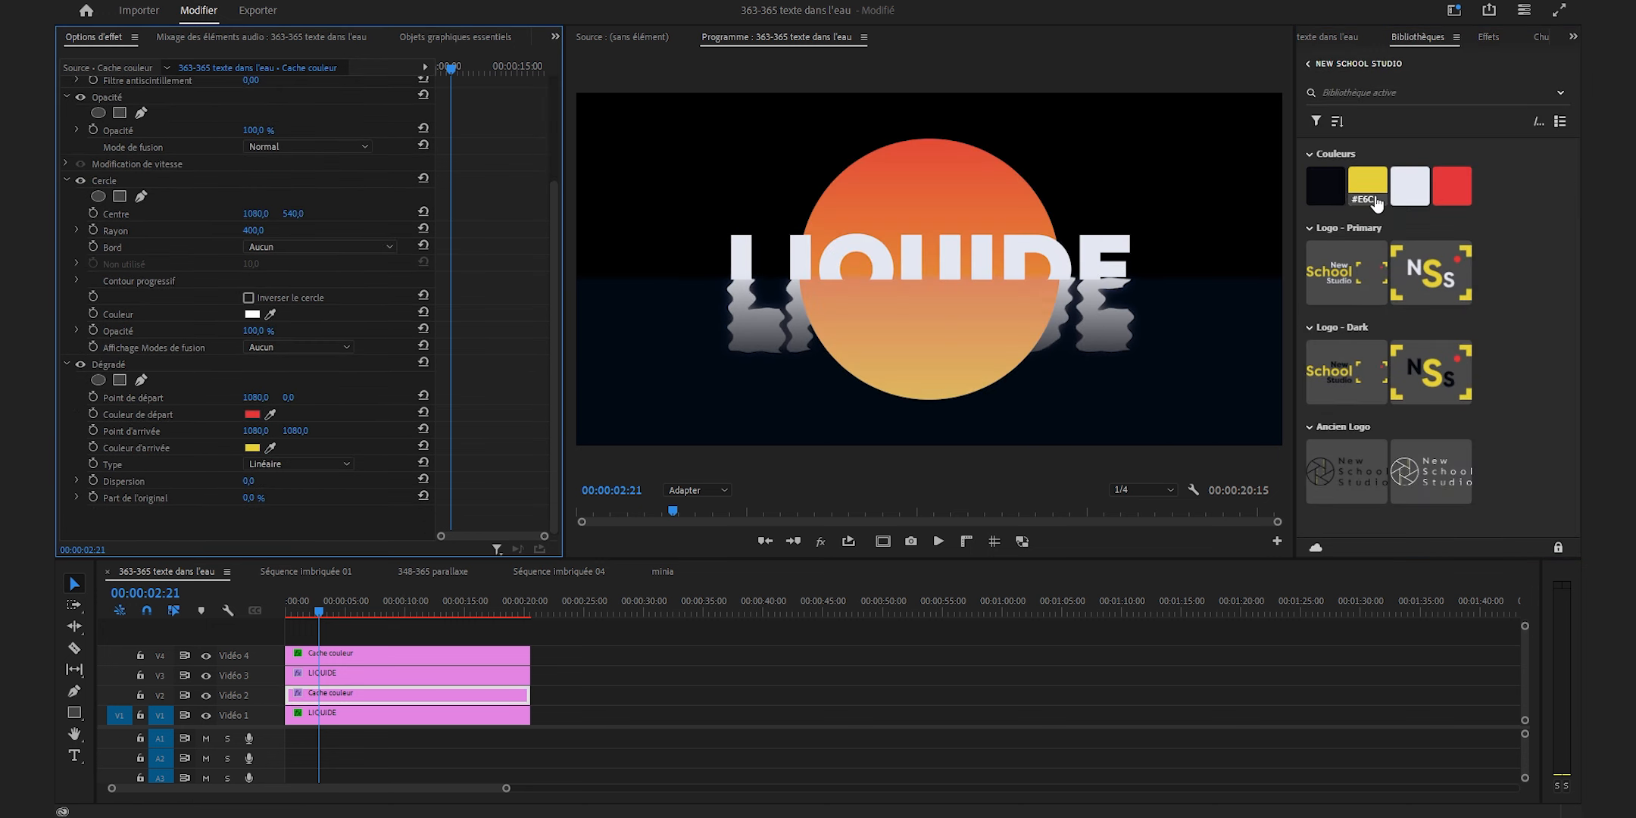
Apply the Lueur VR effect to the Cache couleur on Vidéo 2 and lower its Seuil de luminance to 0,00.
key("shift+7")
type("r")
key("BackSpace")
type("vr")
scroll(1392, 284, "down", 5)
scroll(1381, 355, "down", 5)
left_click_drag(1369, 231, 425, 700)
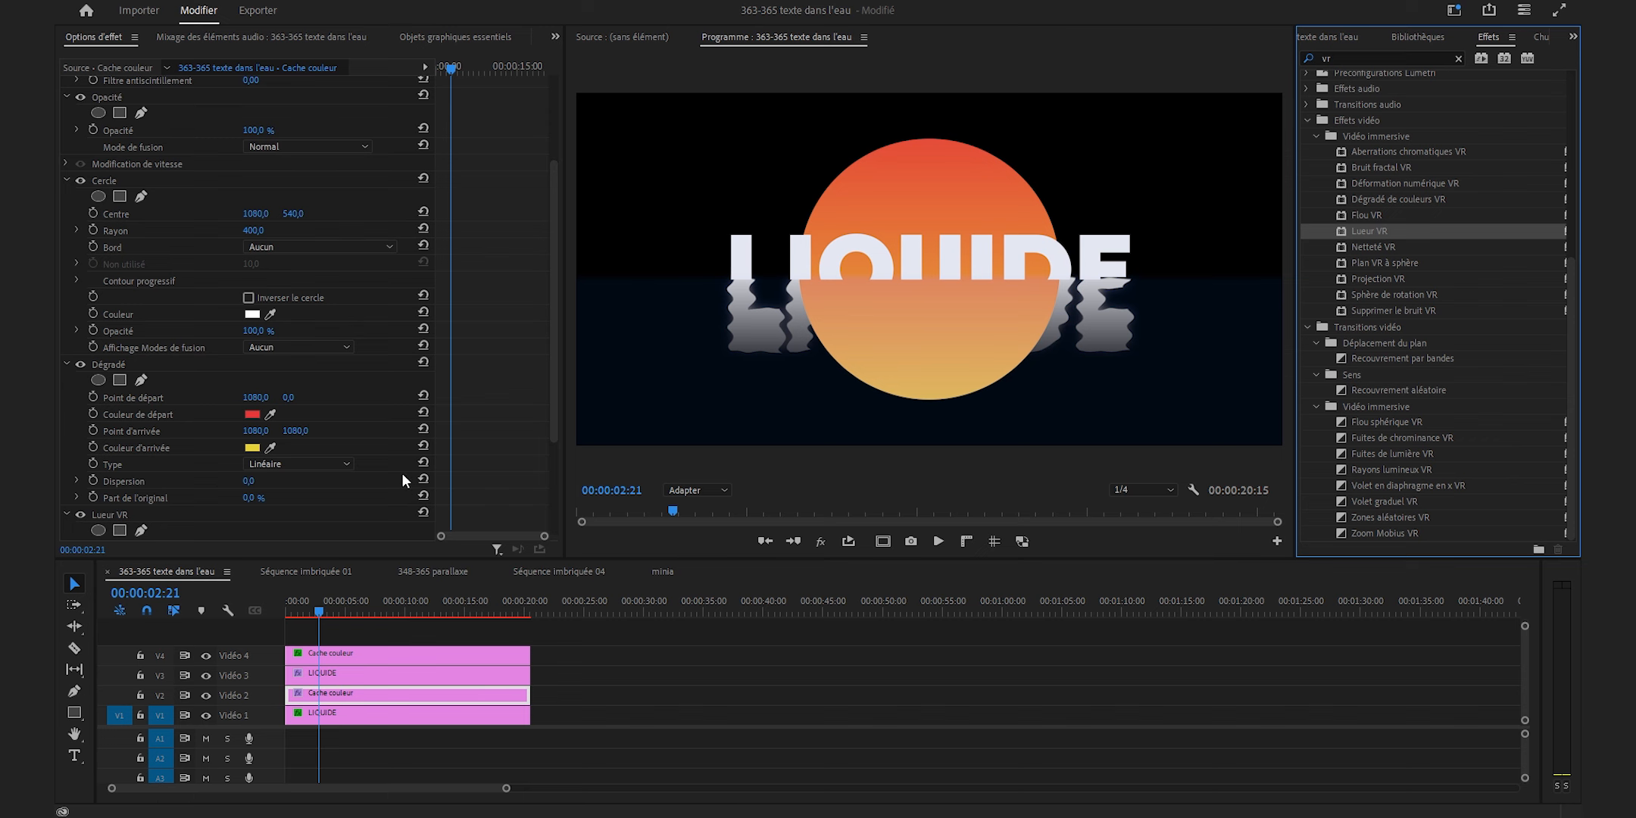
scroll(402, 473, "down", 3)
left_click_drag(260, 423, 184, 456)
Apply the Recadrage effect to the sun circle's Cache couleur on Vidéo 2.
left_click_drag(1363, 59, 1226, 65)
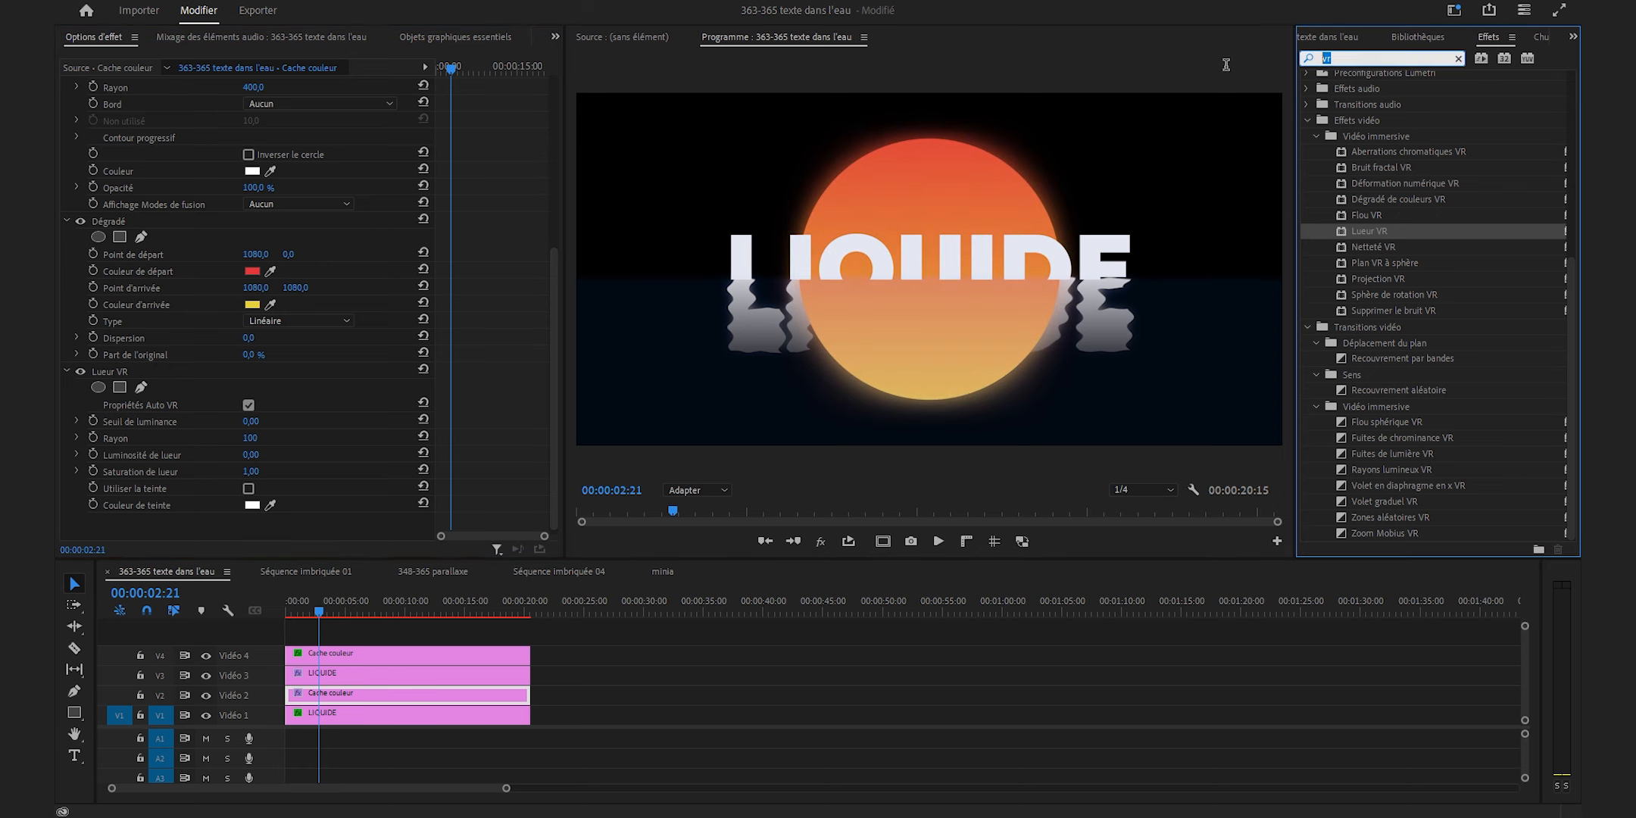
type("reca")
left_click_drag(1368, 176, 475, 698)
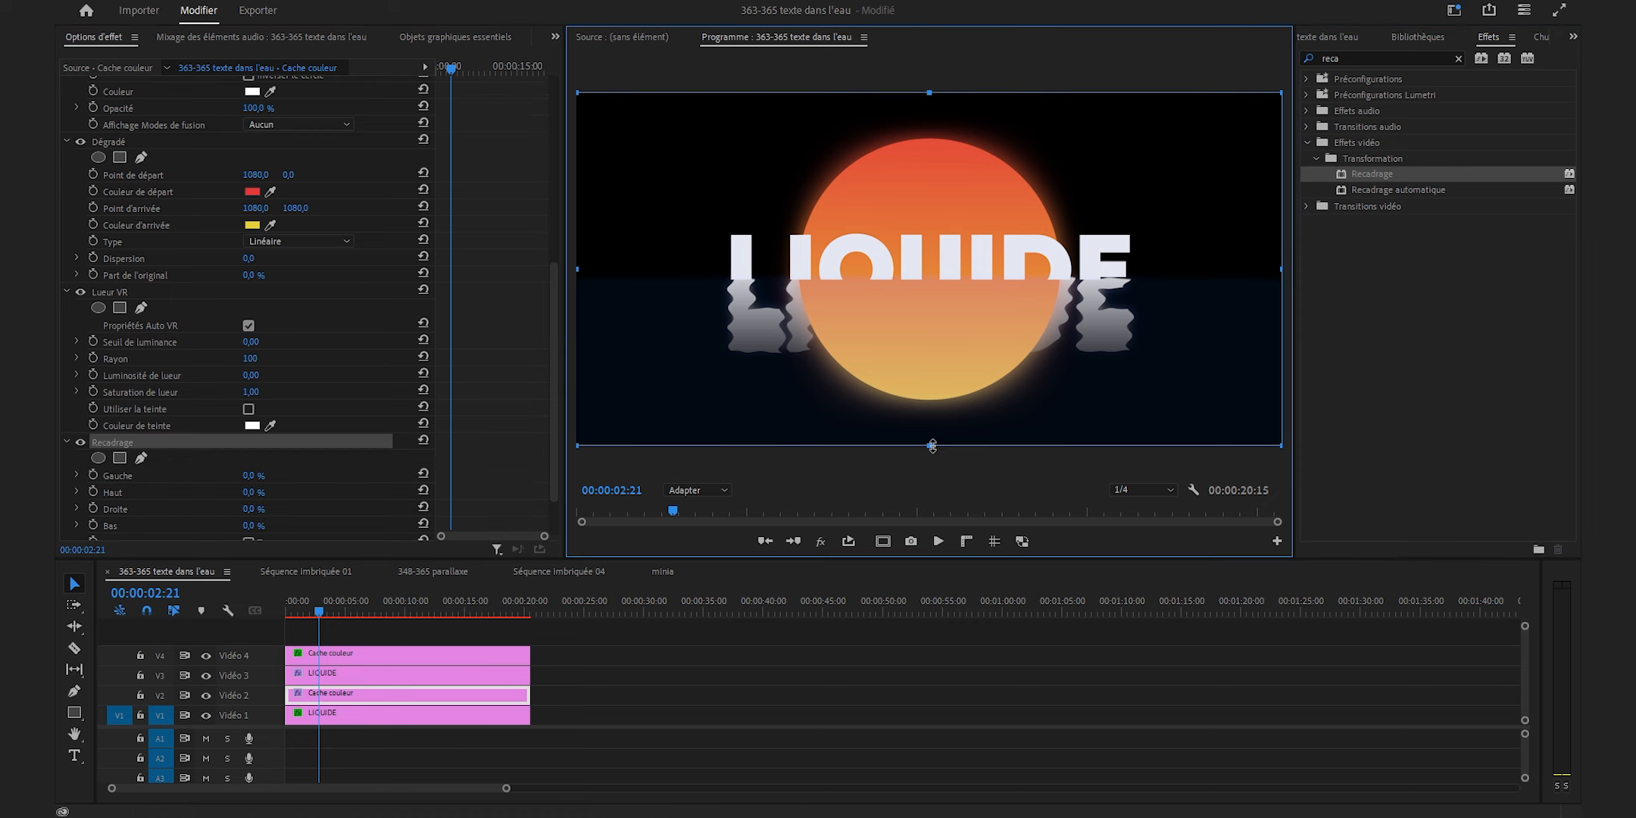
scroll(303, 465, "down", 3)
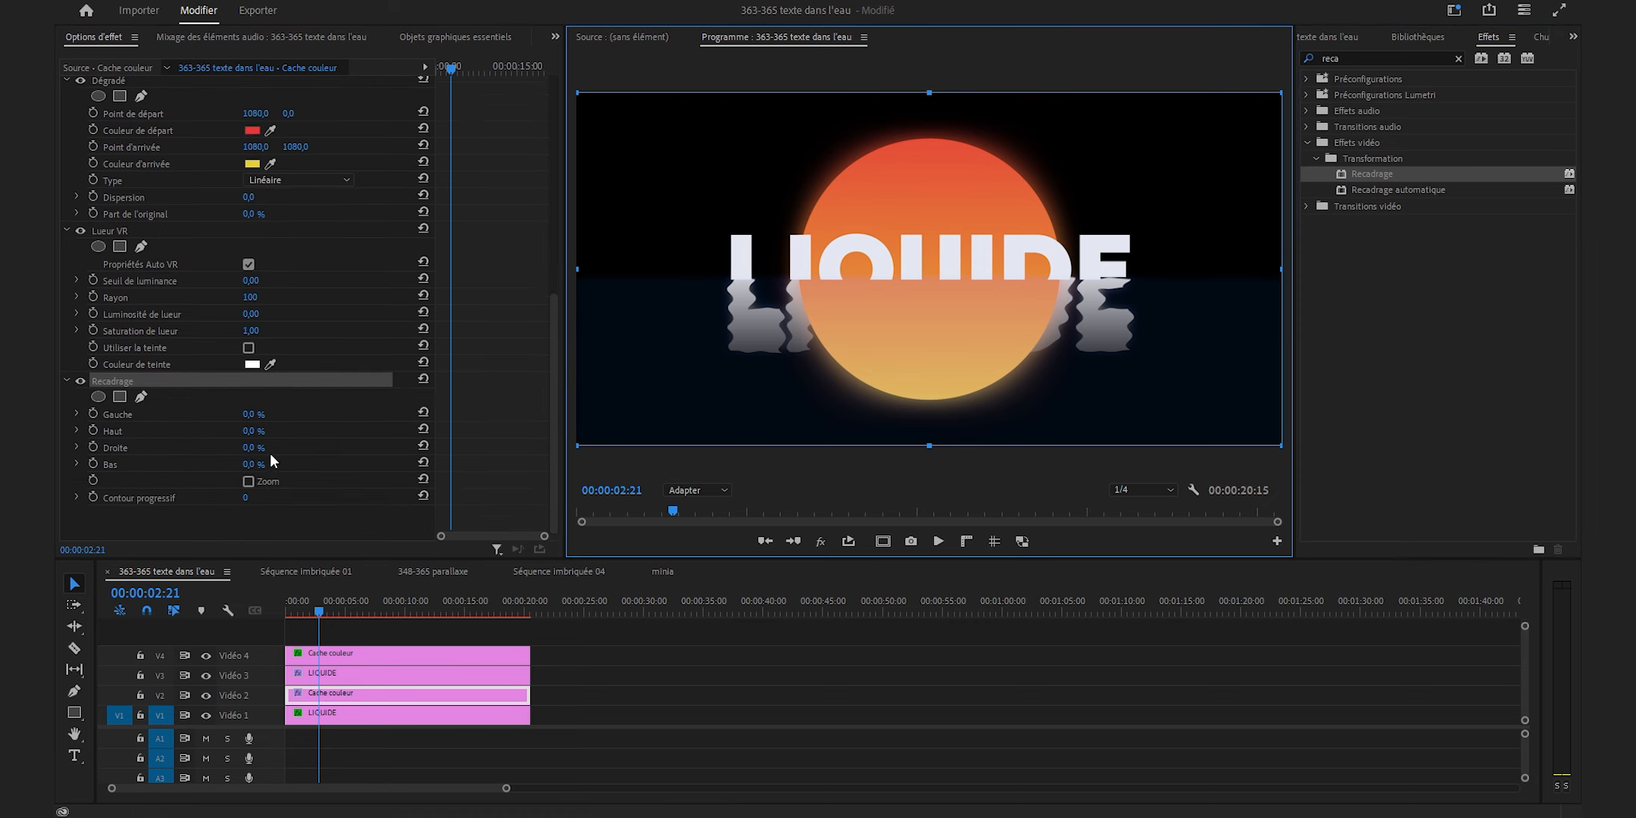